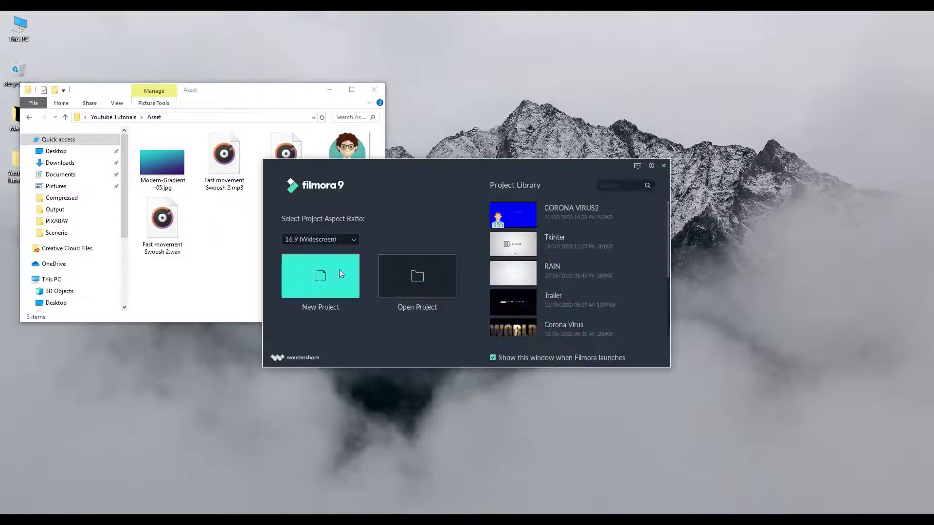
Step: Create a new 16:9 widescreen project and import all five files from the Asset folder
click(340, 295)
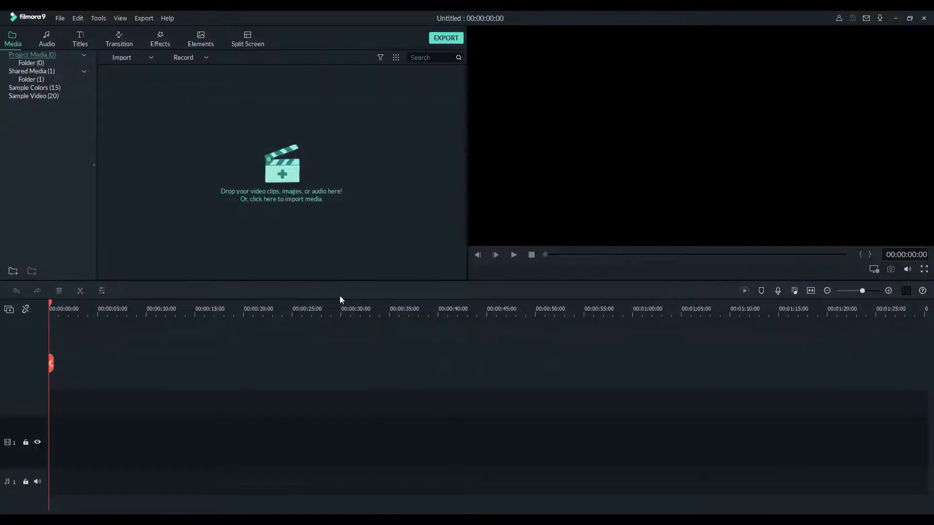
click(896, 19)
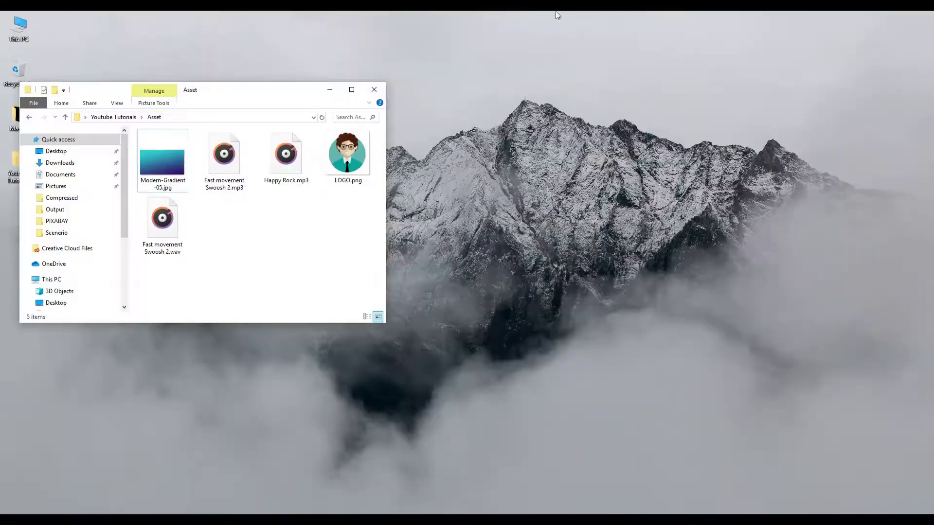
drag(166, 274, 266, 187)
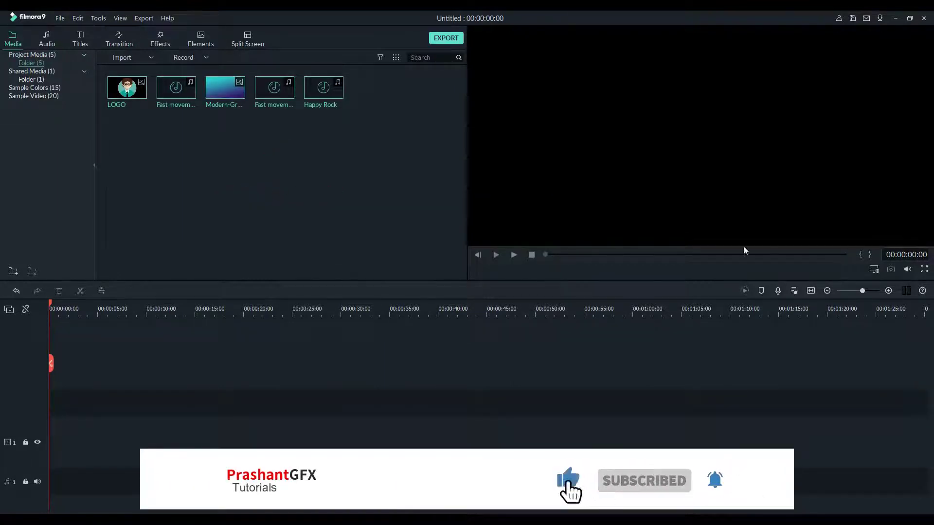
click(319, 182)
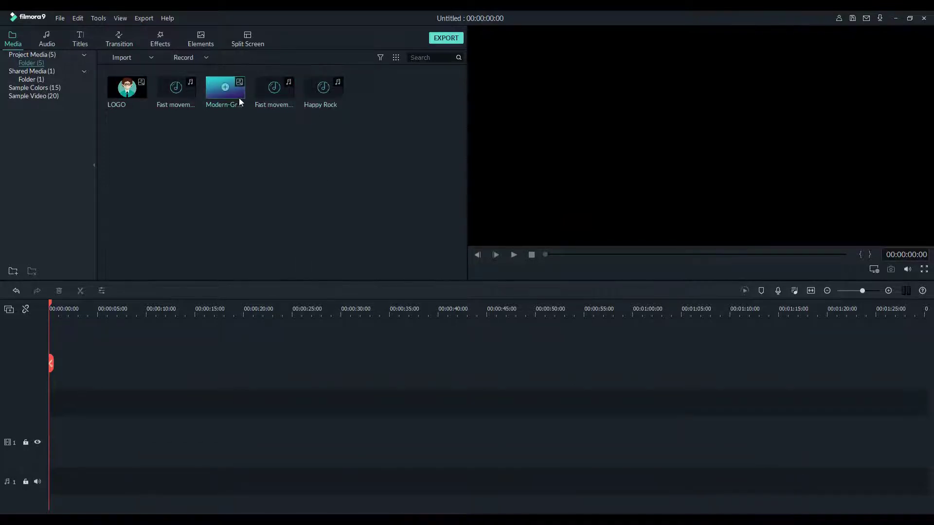
Step: Place the Modern-Gradient image at the start of video track 1 and extend the clip to 00:00:05:10
drag(239, 98, 39, 455)
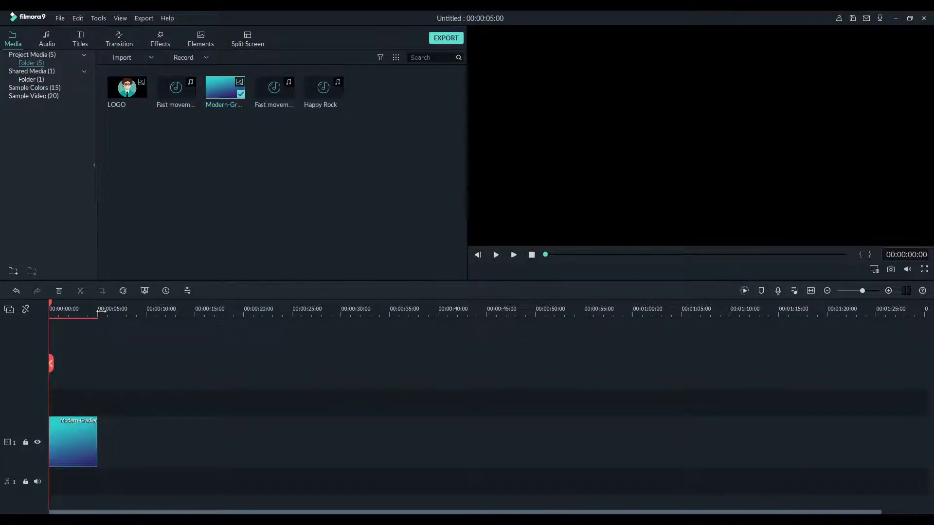
drag(101, 311, 755, 300)
click(808, 291)
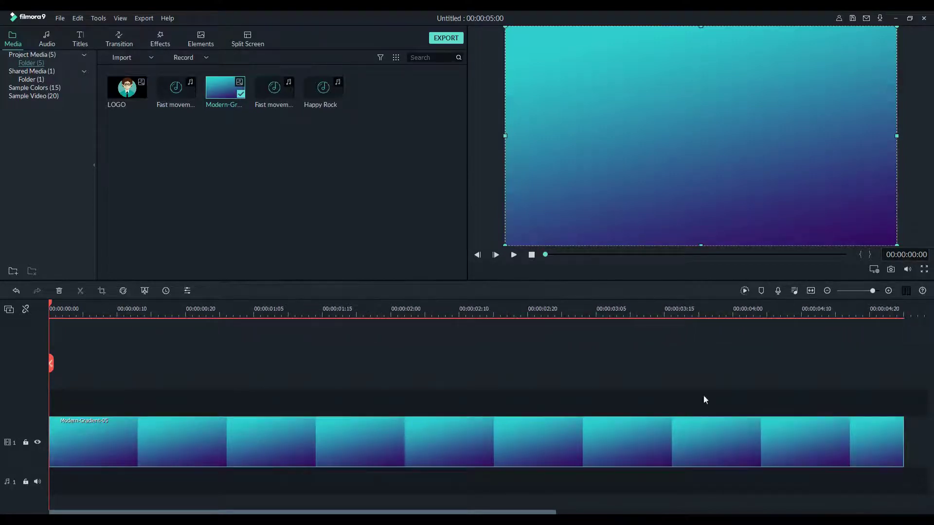
drag(841, 313, 678, 344)
drag(730, 451, 783, 452)
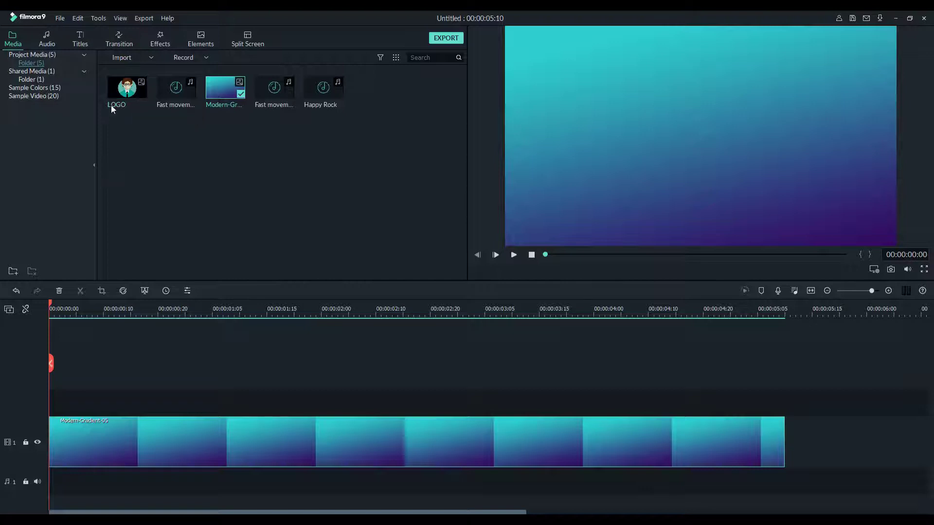
Step: Place the LOGO image at the start of video track 2 and extend it to the end of the background clip
drag(138, 97, 40, 395)
drag(729, 403, 784, 407)
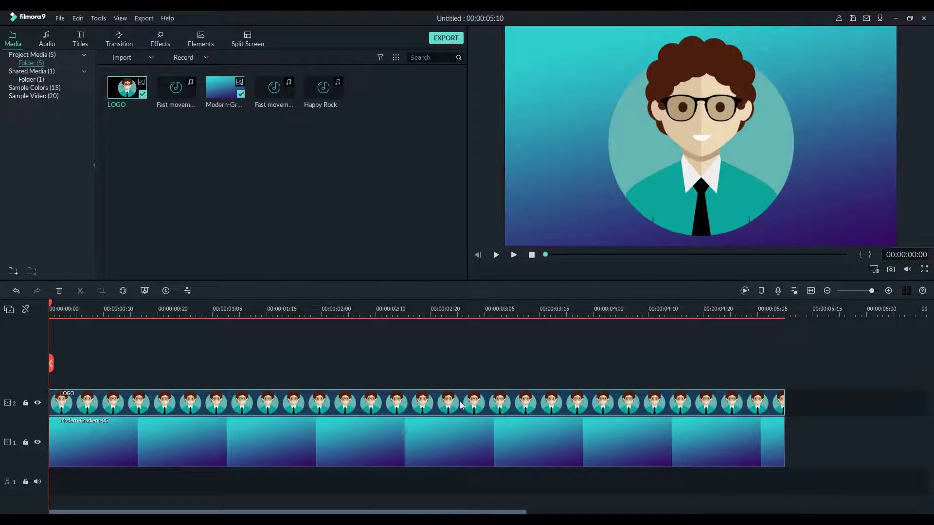
Step: Scale the logo to about 22% and raise it to a Y position of 63.8
double_click(444, 410)
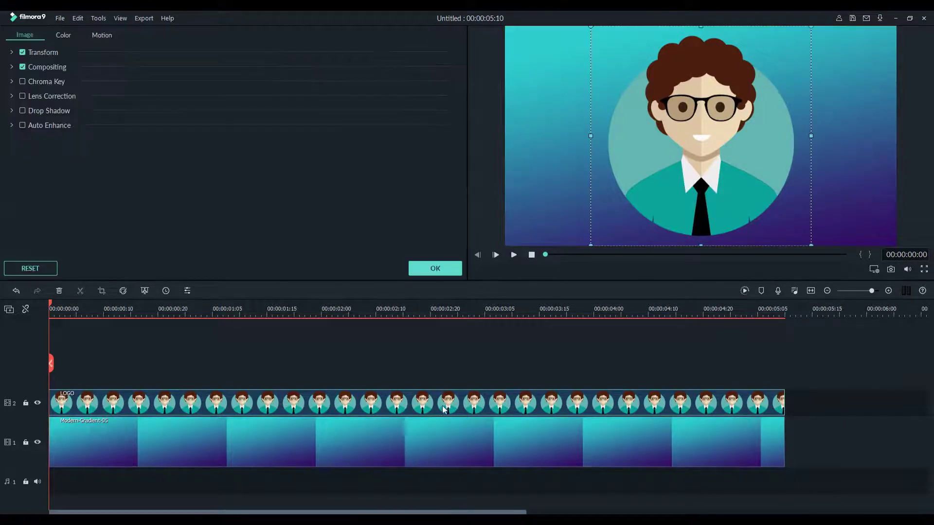
click(12, 53)
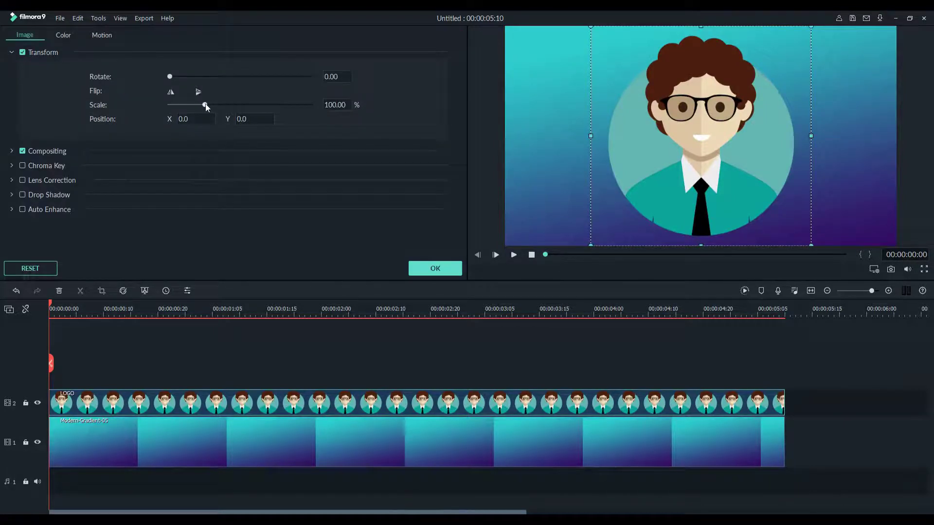
drag(205, 105, 179, 108)
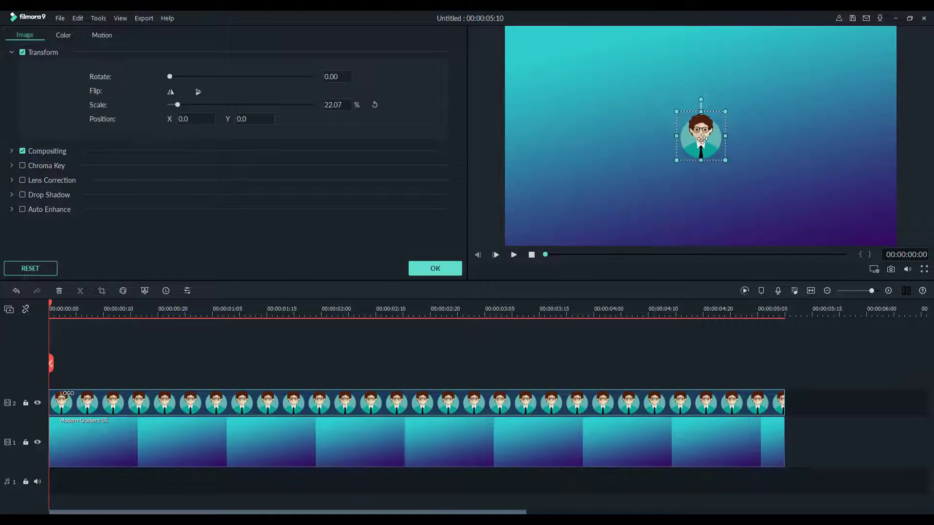
drag(701, 148, 702, 124)
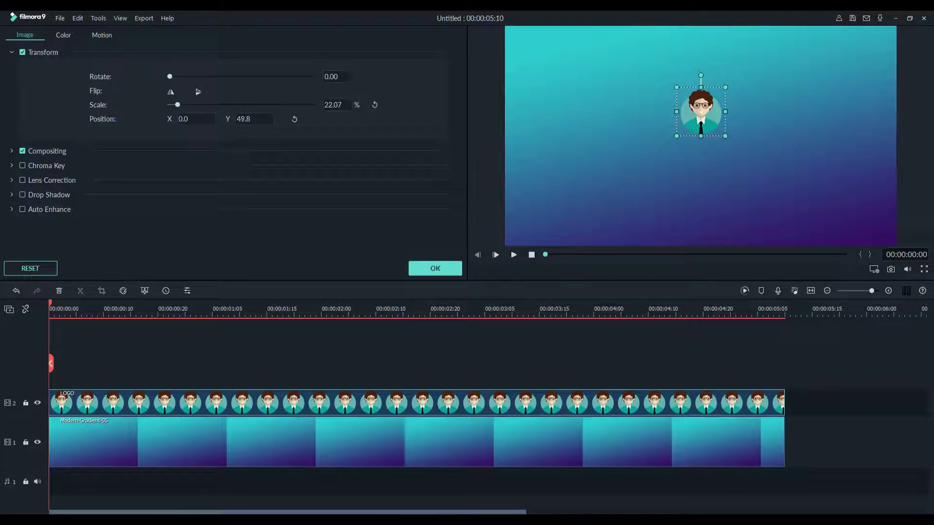
drag(245, 119, 253, 119)
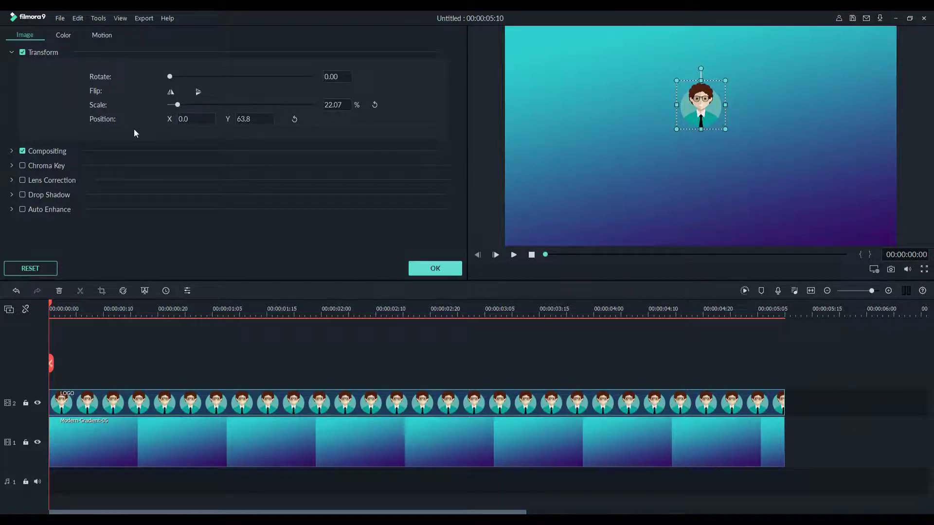
click(434, 268)
Step: Apply the Boom! motion to the logo clip and play the animation
double_click(178, 411)
click(101, 36)
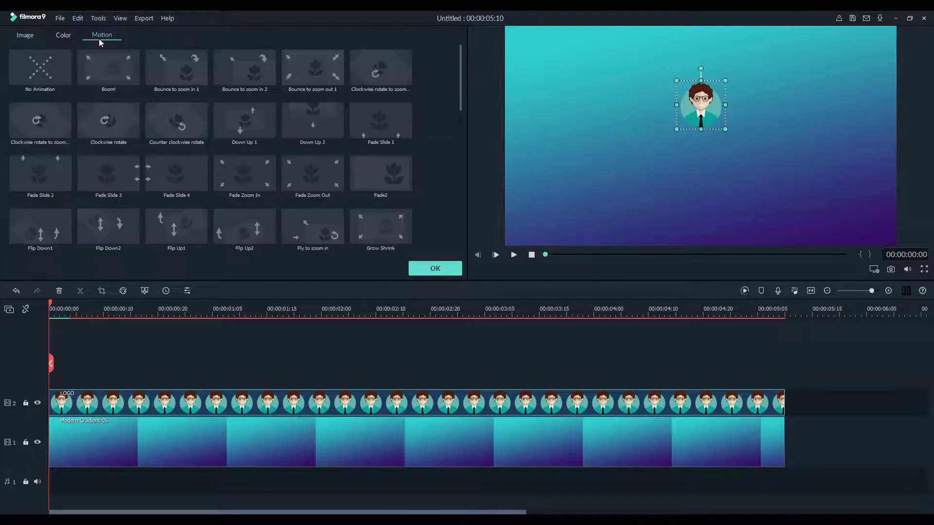
double_click(100, 75)
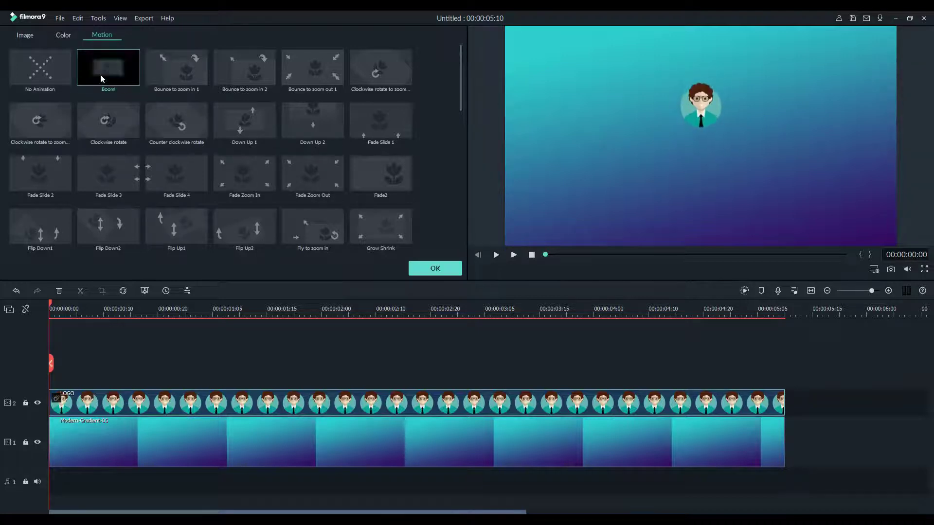
click(421, 271)
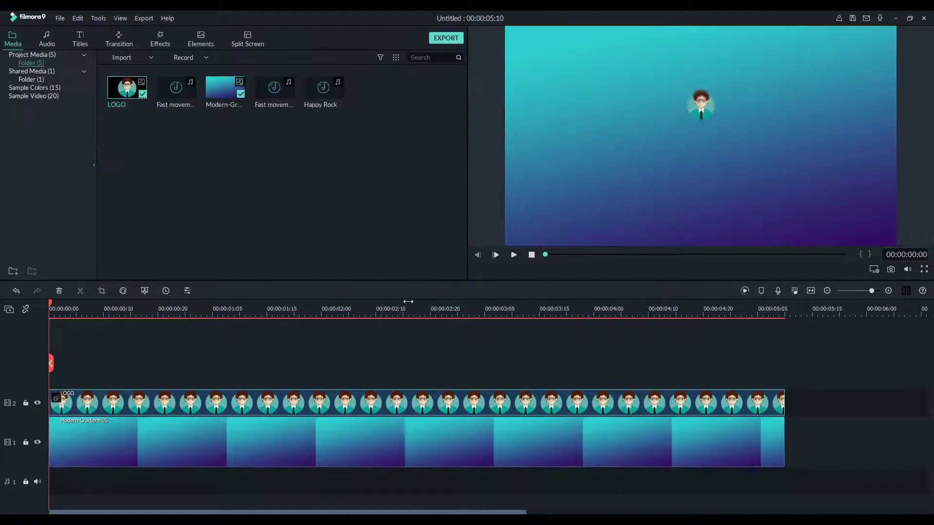
click(514, 255)
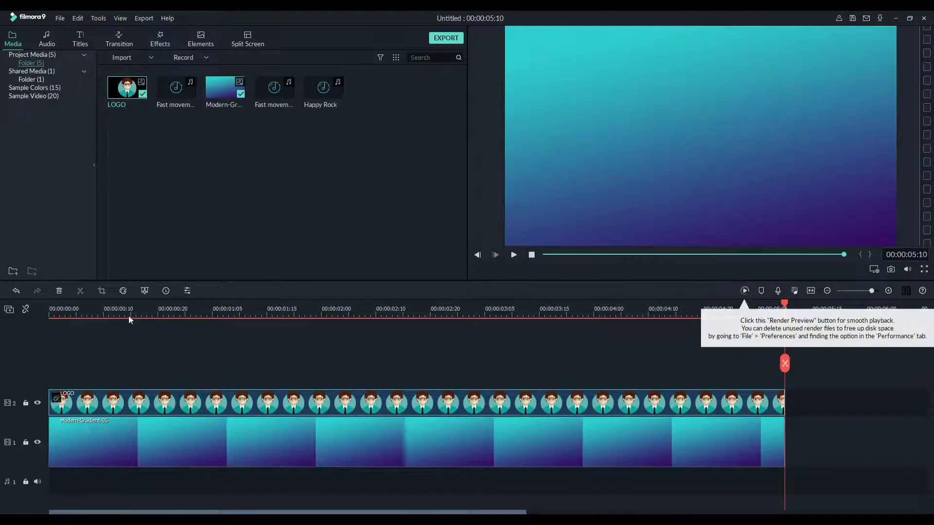
Step: Move the logo clip up to track 3 and add a Default Title on track 2 spanning the full background length
drag(582, 405, 579, 380)
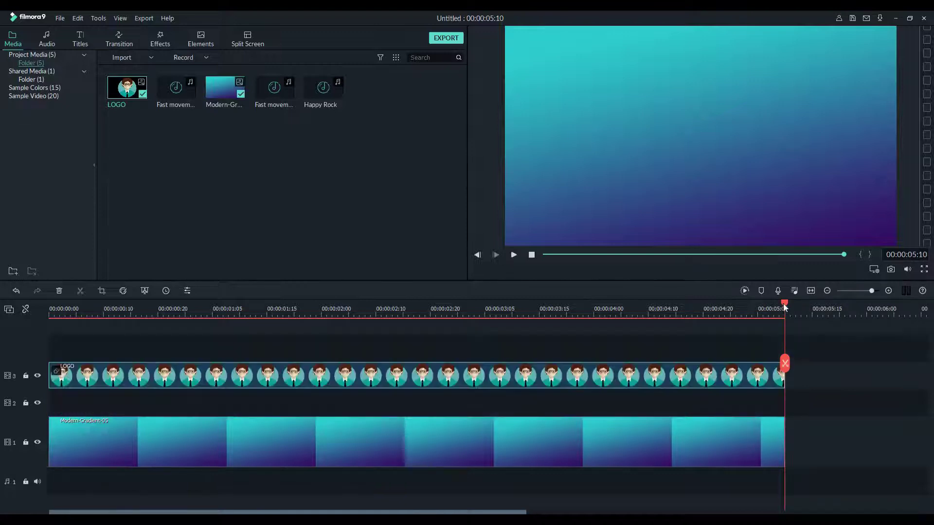
key(Home)
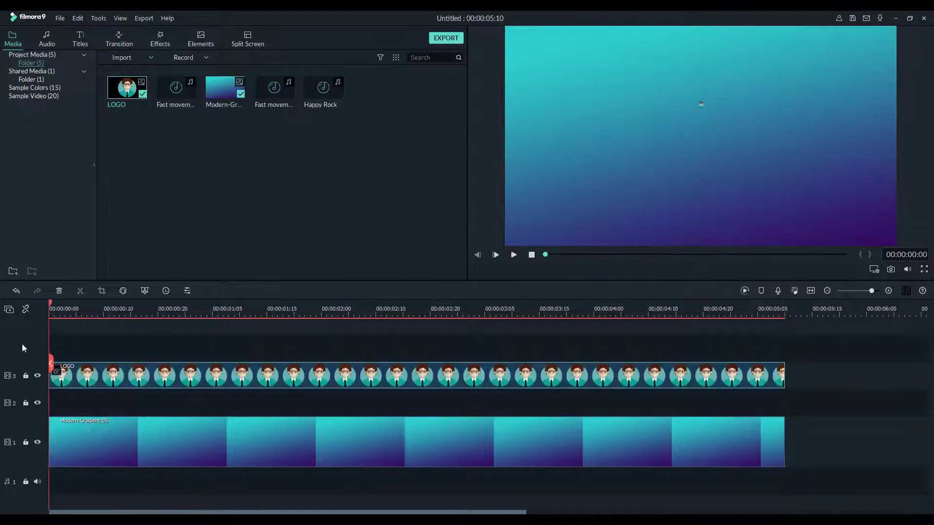
click(80, 40)
click(23, 79)
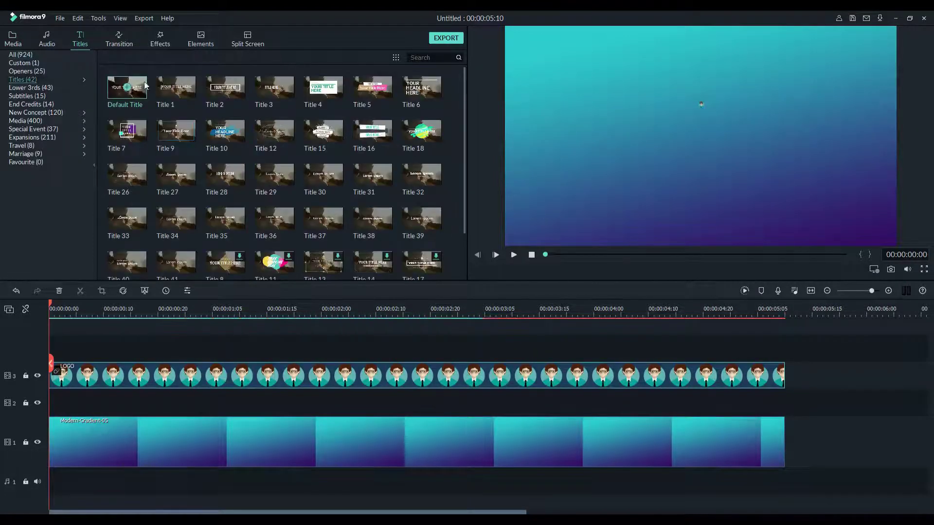
drag(145, 85, 92, 404)
click(76, 309)
drag(86, 308, 59, 336)
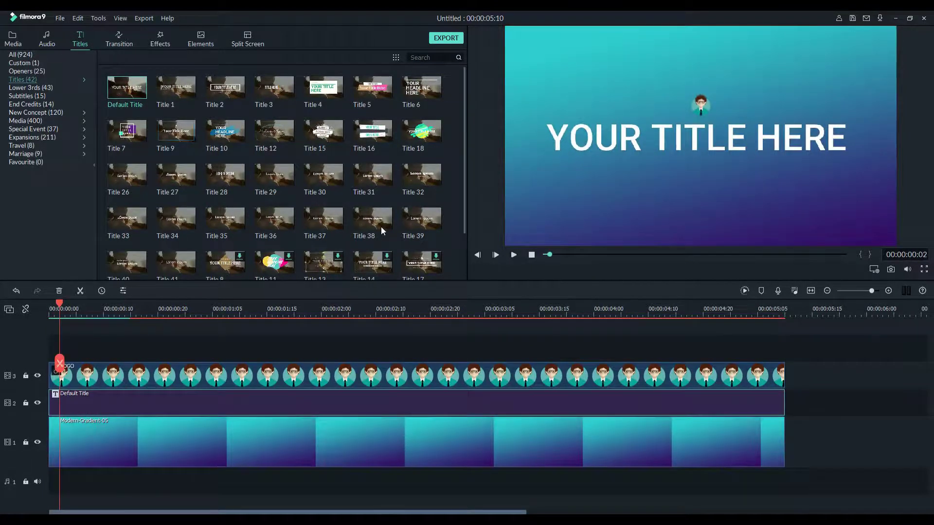
Step: In the title's advanced text editor, delete the default text and add a rectangular shape with text
double_click(381, 403)
click(384, 269)
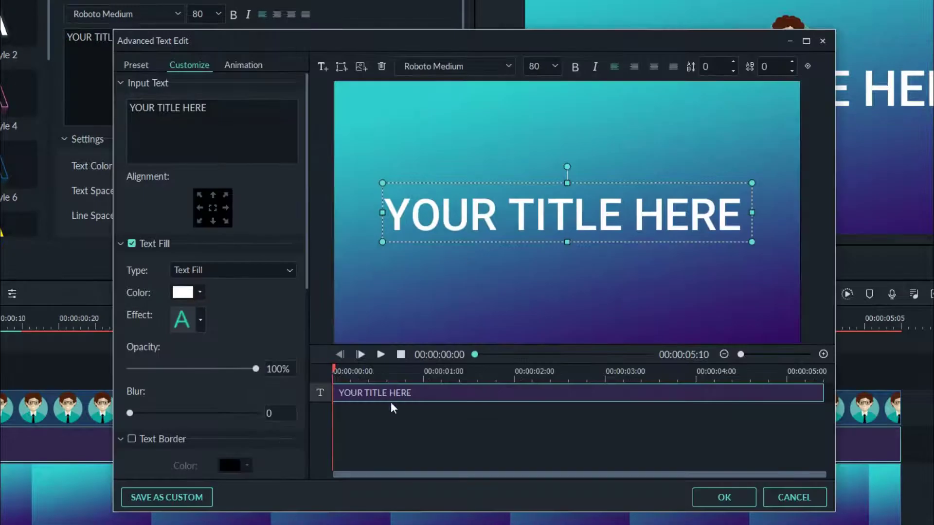
click(381, 67)
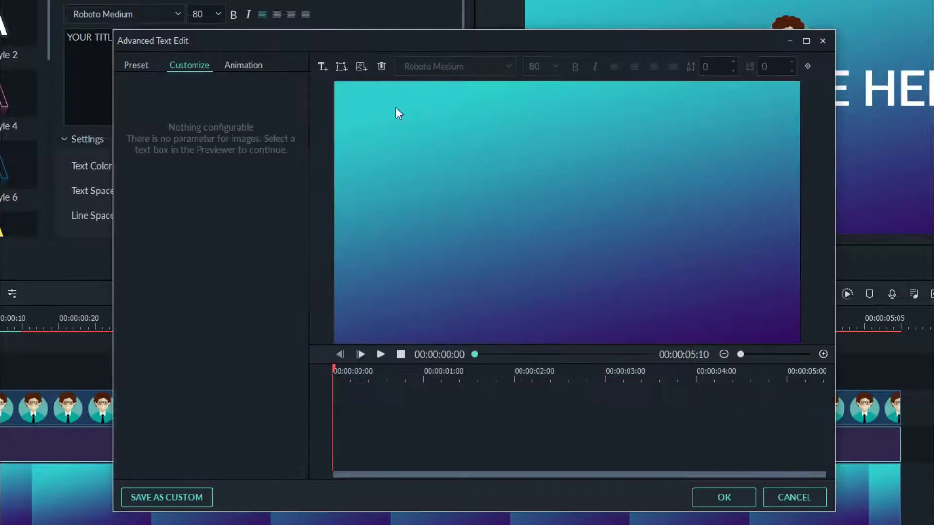
click(340, 68)
click(381, 147)
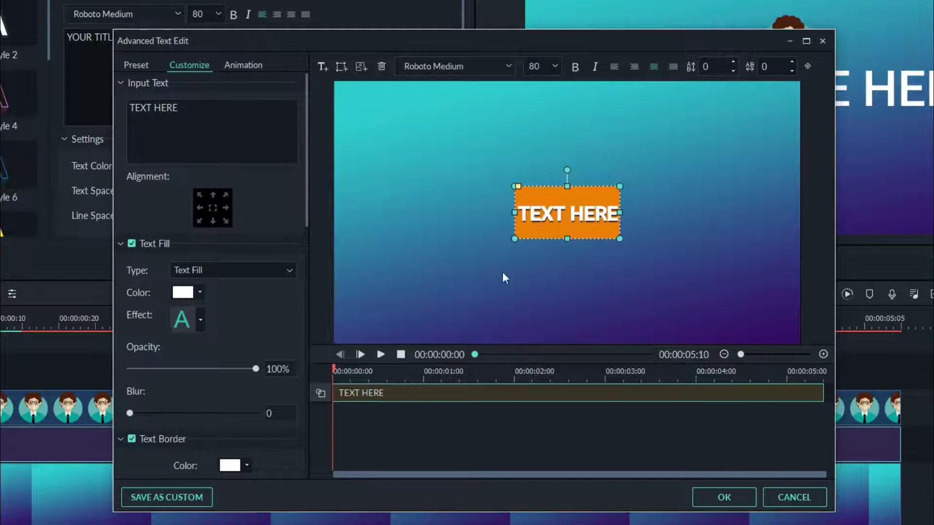
Step: Widen the orange text shape and change its text to XTREAM
drag(619, 212, 711, 212)
drag(651, 198, 594, 189)
triple_click(204, 125)
text(XTREAM)
Step: Set the font of the XTREAM text to Montserrat Bold
click(462, 71)
text(MONSTER)
key(Return)
click(511, 66)
scroll(486, 217, down, 1)
scroll(485, 216, down, 8)
scroll(471, 166, down, 2)
click(499, 100)
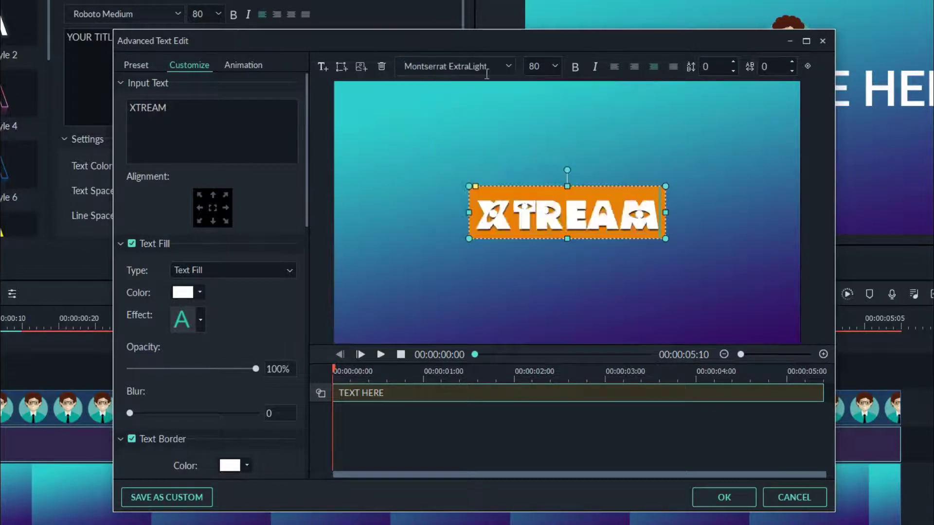
click(513, 67)
key(Up)
key(Up)
key(Up)
key(Up)
key(Up)
key(Up)
key(Down)
key(Return)
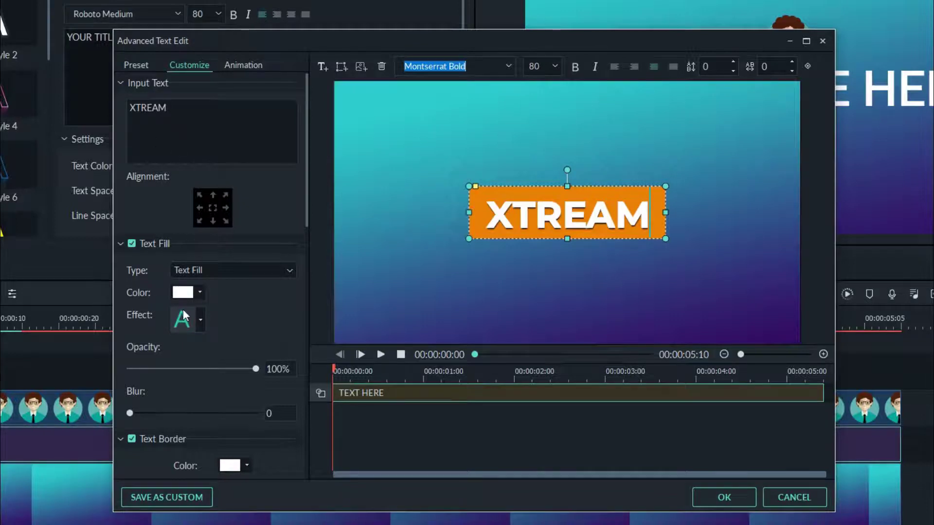
Step: Fill the XTREAM text with black and turn off its text border and text shadow
click(183, 294)
click(175, 350)
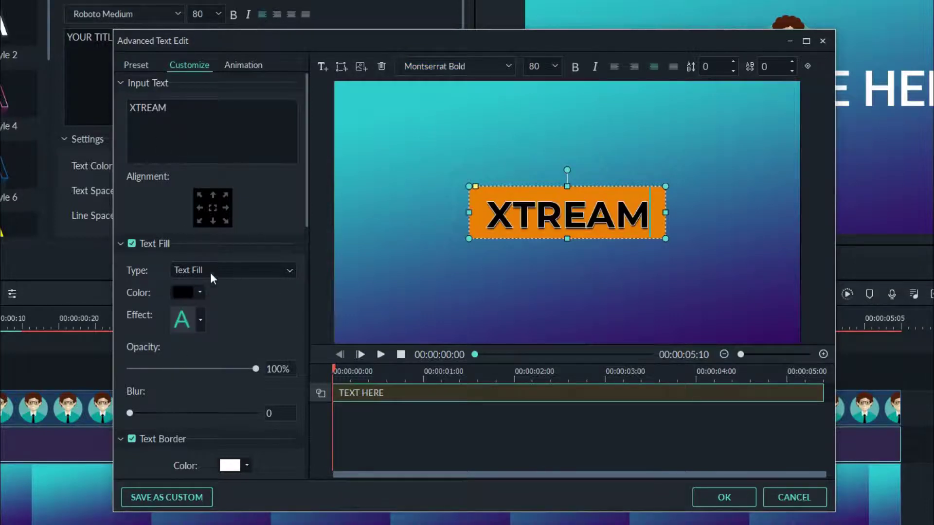
click(132, 439)
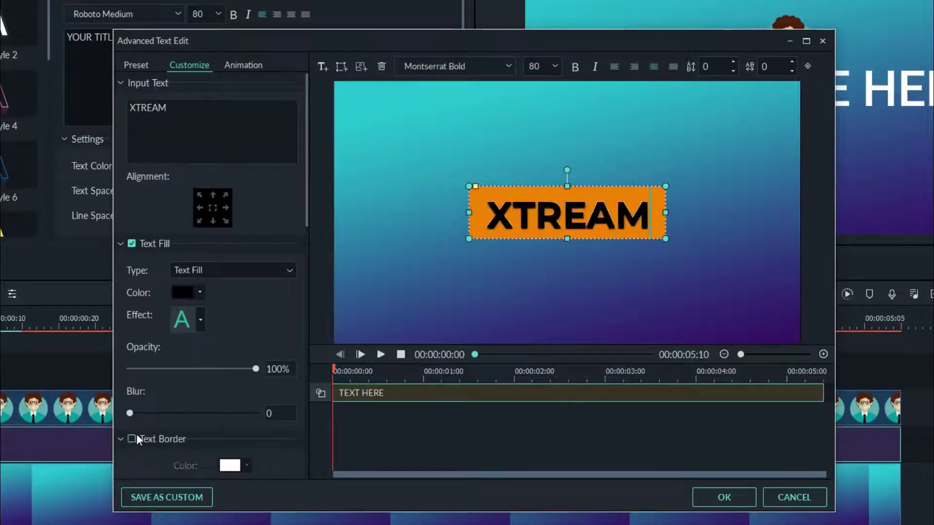
drag(306, 197, 295, 305)
click(132, 340)
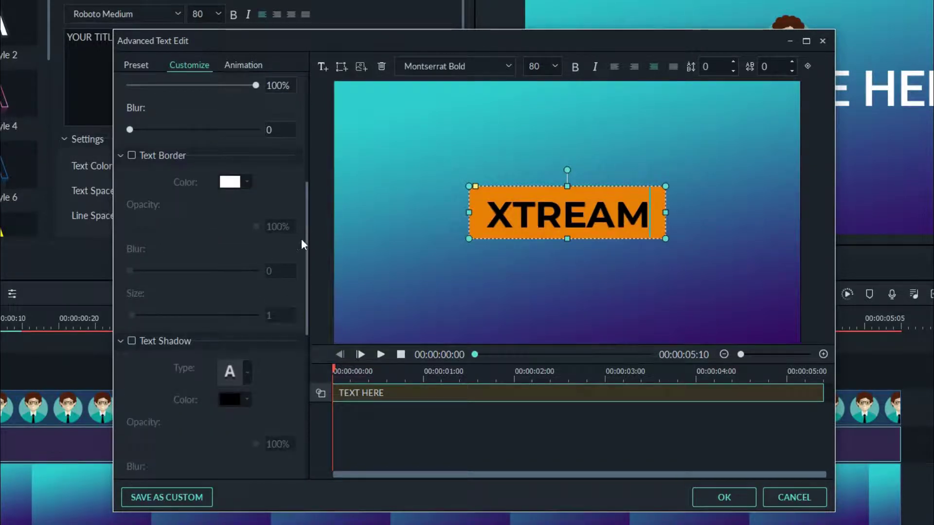
Step: Change the shape fill to white and turn off the shape border
drag(305, 240, 297, 368)
click(183, 290)
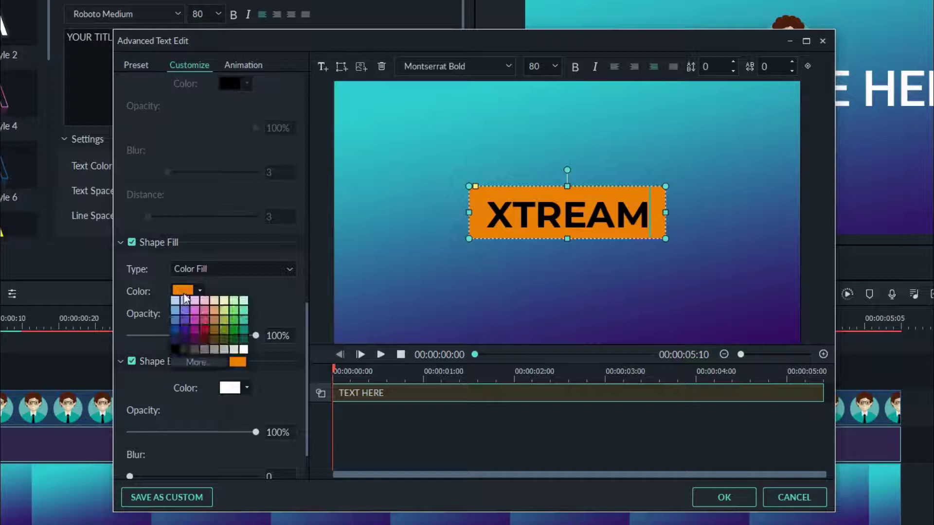
click(242, 349)
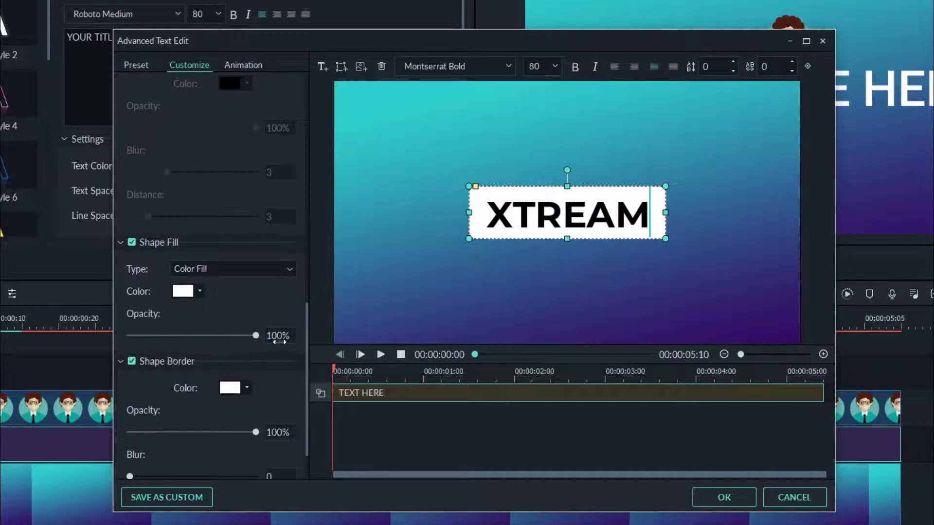
click(131, 361)
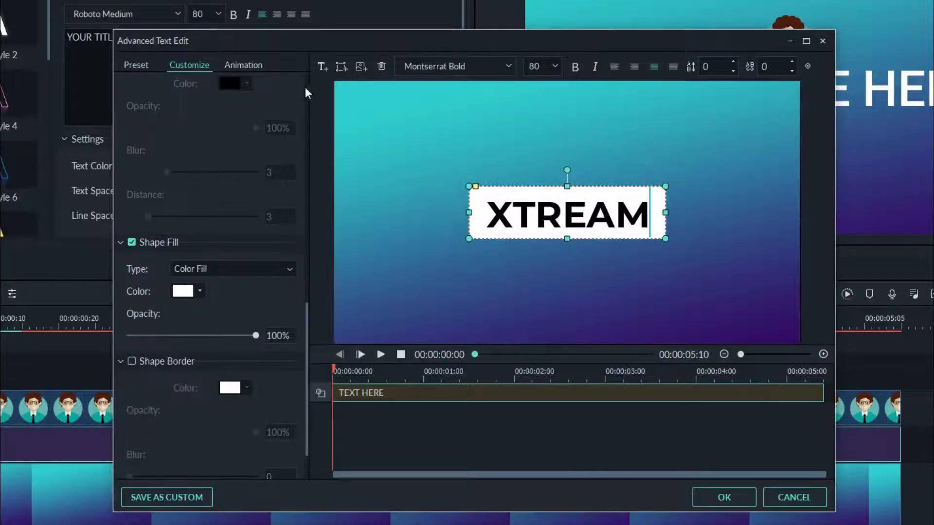
Step: Resize the white shape so it fits more tightly around the XTREAM text
scroll(305, 87, up, 10)
drag(664, 213, 691, 213)
drag(649, 190, 639, 190)
drag(677, 213, 628, 188)
Step: Extend the shape's text to read XTREAM COM
double_click(208, 123)
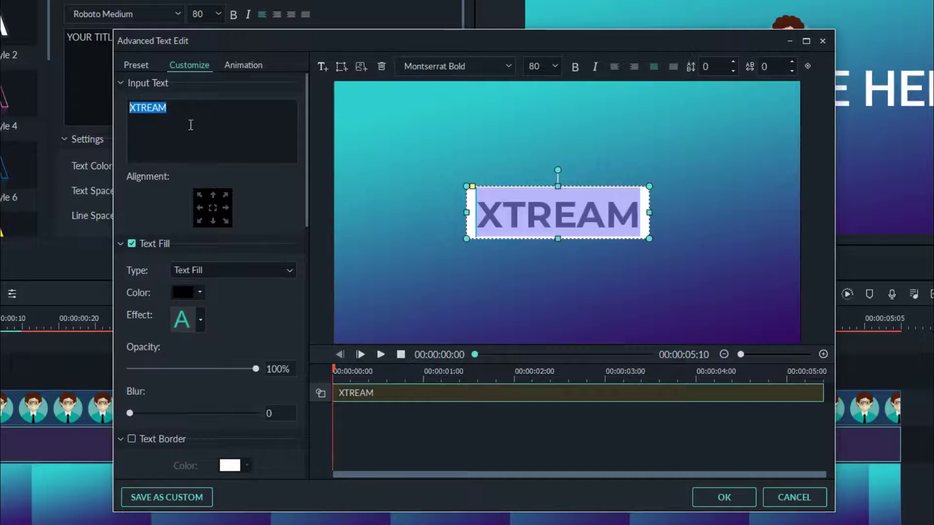
click(191, 125)
text(COM)
drag(196, 113, 111, 101)
click(160, 121)
Step: Adjust the white shape's width to the longer text, centre it in the frame, and accept the title edits
drag(649, 213, 657, 213)
drag(562, 187, 538, 218)
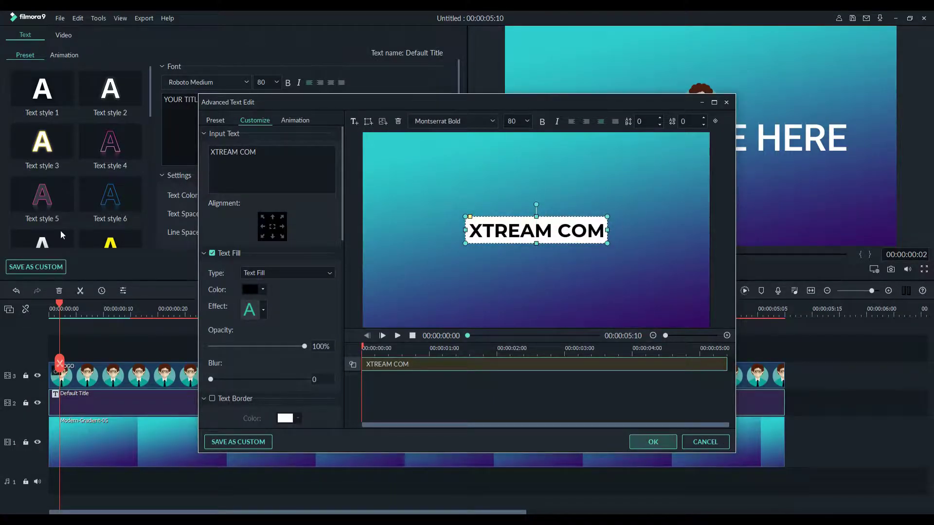
click(652, 442)
Step: Set the title's Y position to -17.0 so it sits directly below the logo
click(63, 35)
drag(243, 119, 229, 119)
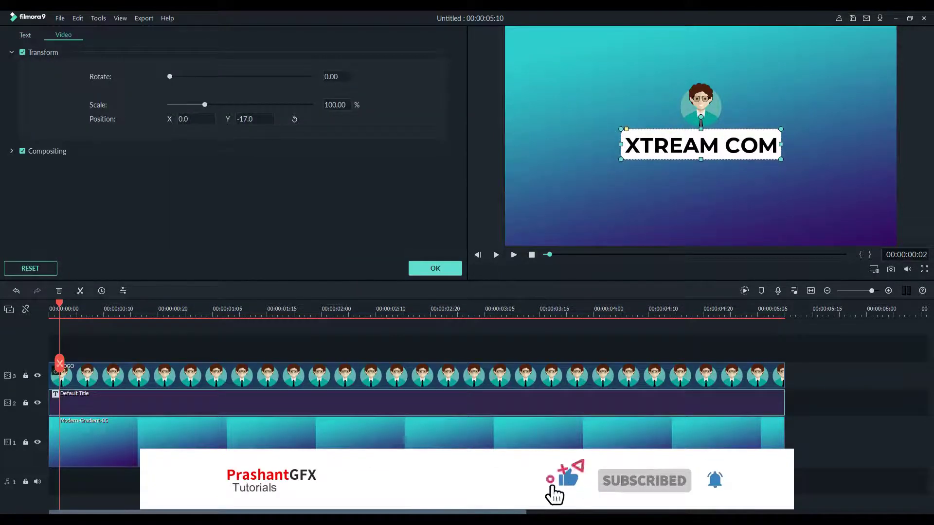
Step: Apply the Down Up 1 animation to the XTREAM COM title, accept the edits and play the result
click(435, 268)
key(space)
click(63, 56)
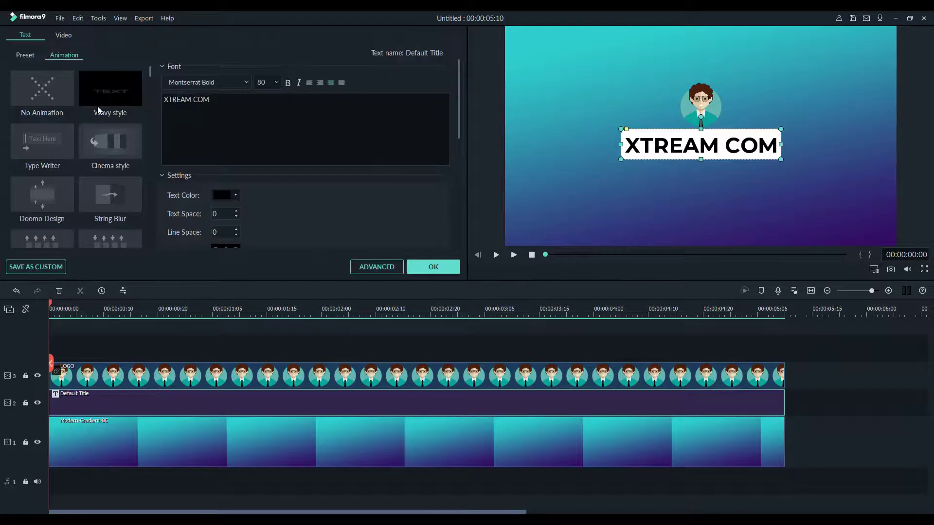
mouse_move(149, 71)
mouse_down()
mouse_move(146, 201)
mouse_move(147, 91)
mouse_move(157, 86)
mouse_move(155, 129)
mouse_up()
click(303, 121)
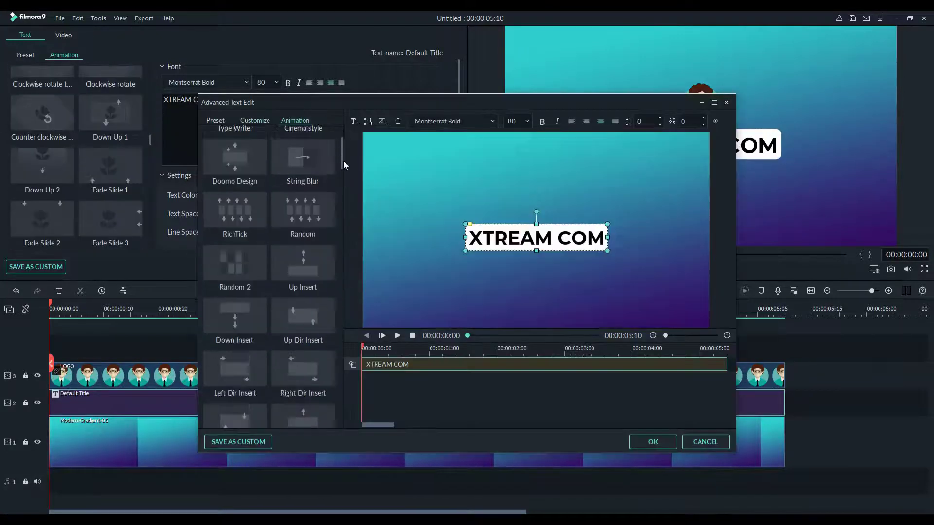
scroll(246, 336, down, 3)
drag(342, 170, 343, 247)
click(316, 297)
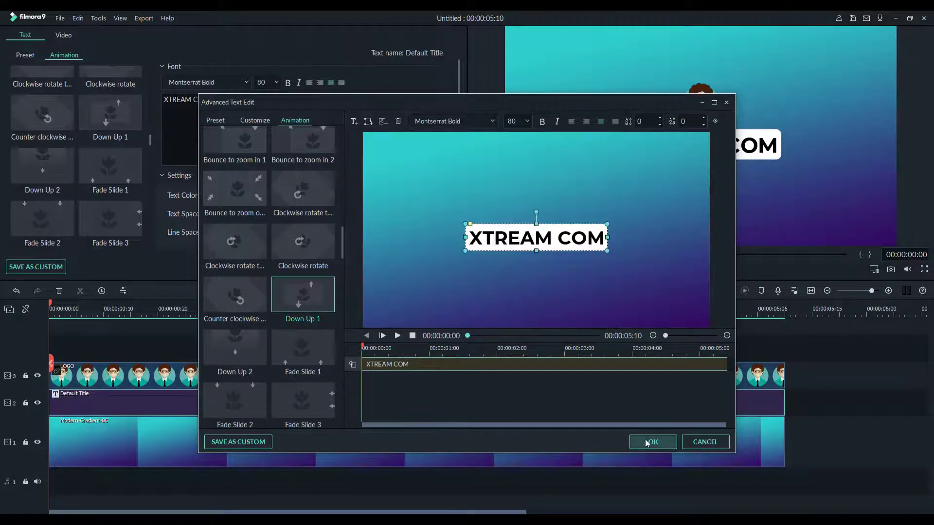
click(661, 441)
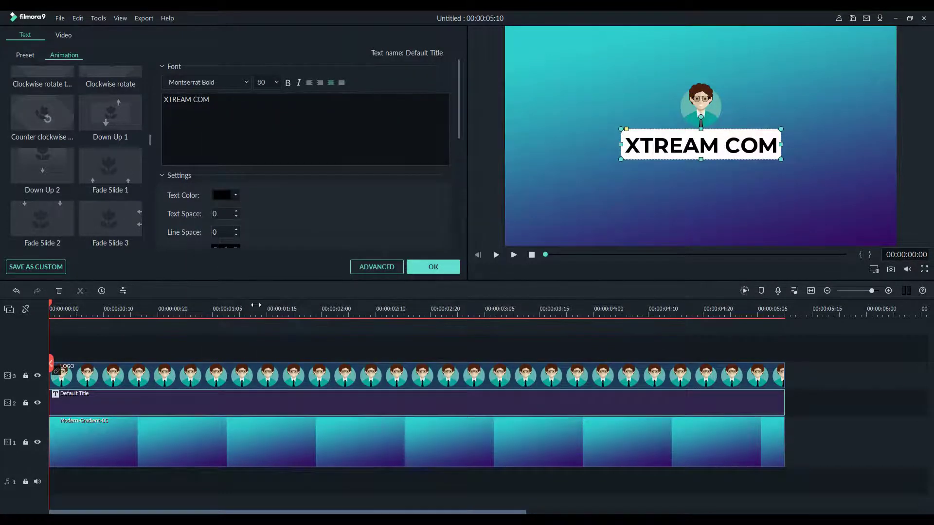
click(420, 270)
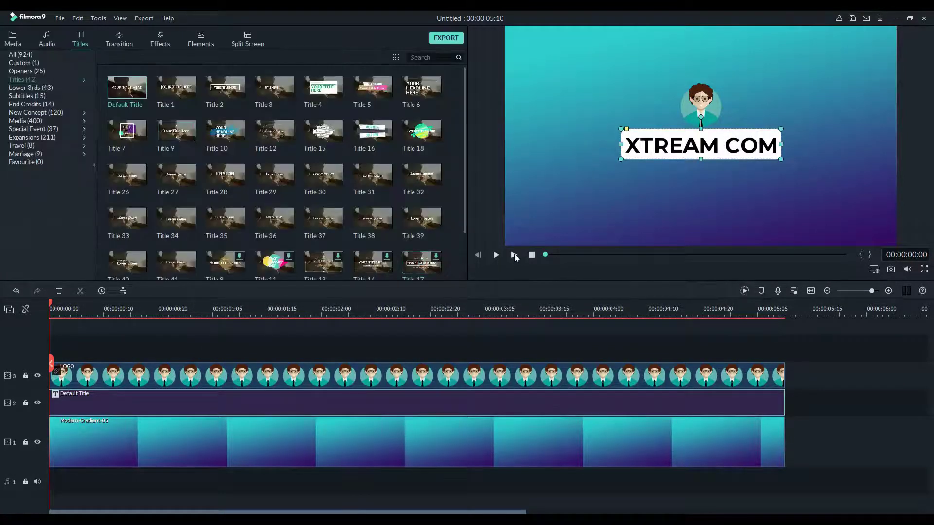
click(514, 254)
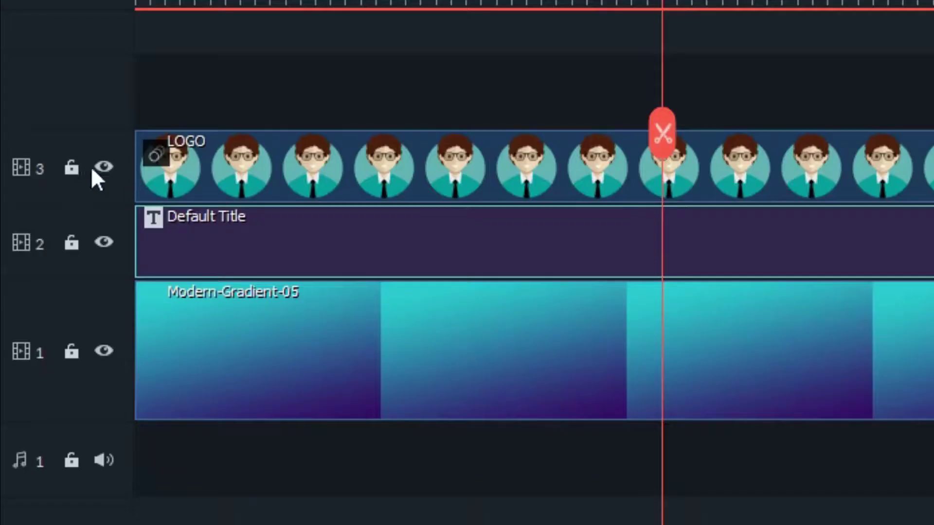
Step: Hide the logo and gradient background tracks, leaving only the title track shown in the preview
click(100, 167)
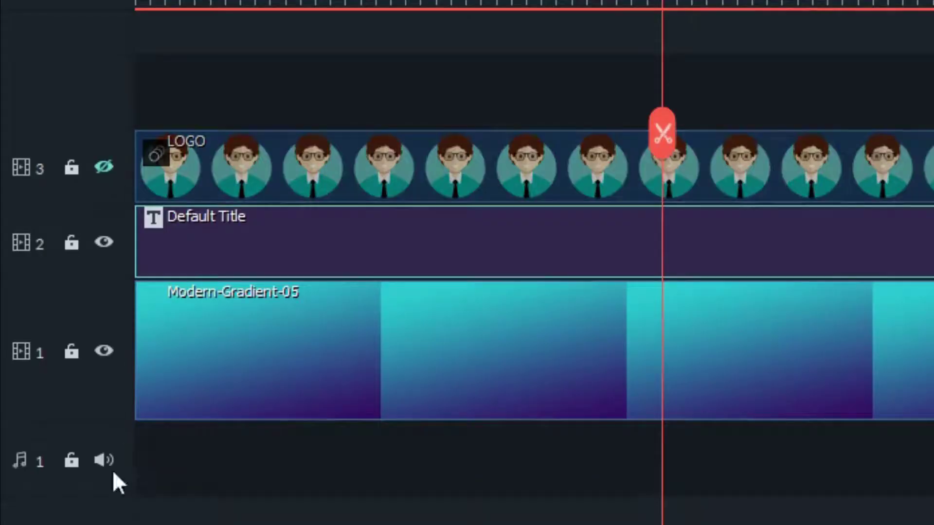
click(103, 350)
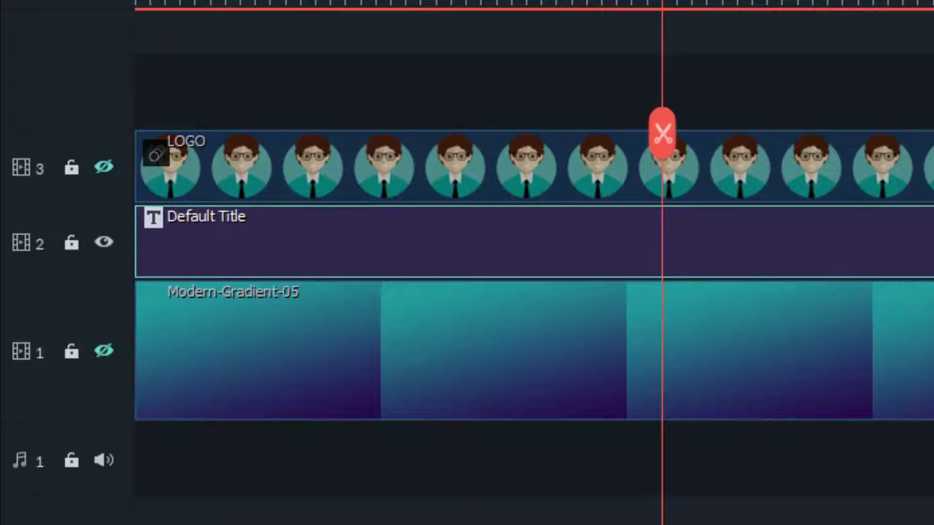
drag(197, 4, 286, 239)
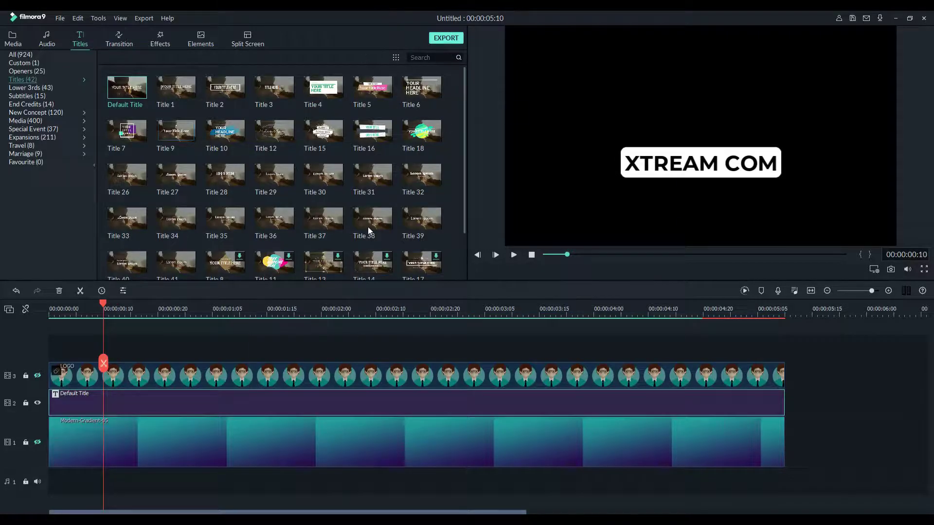
Step: Export the title-only video to the computer in MP4 format as TEXT1 with a frame rate of 24 fps
key(ctrl+e)
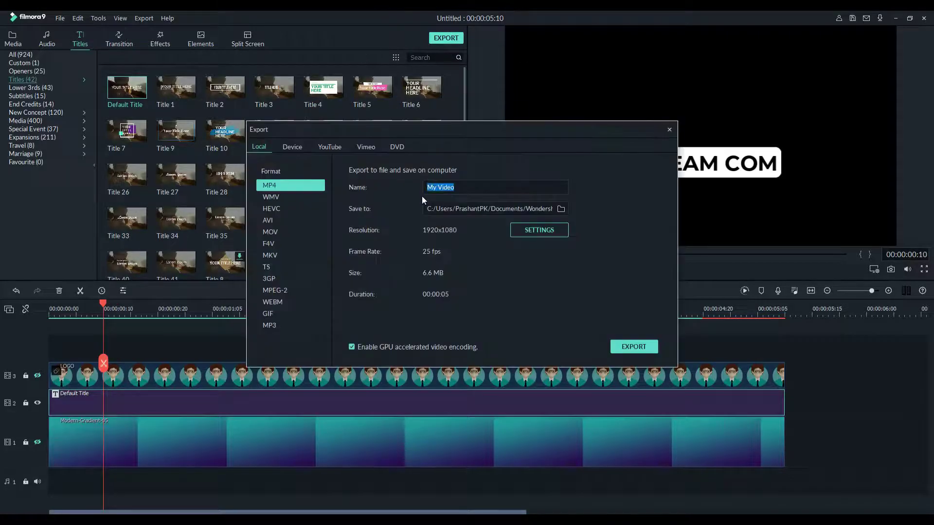
text(TEXT)
click(538, 232)
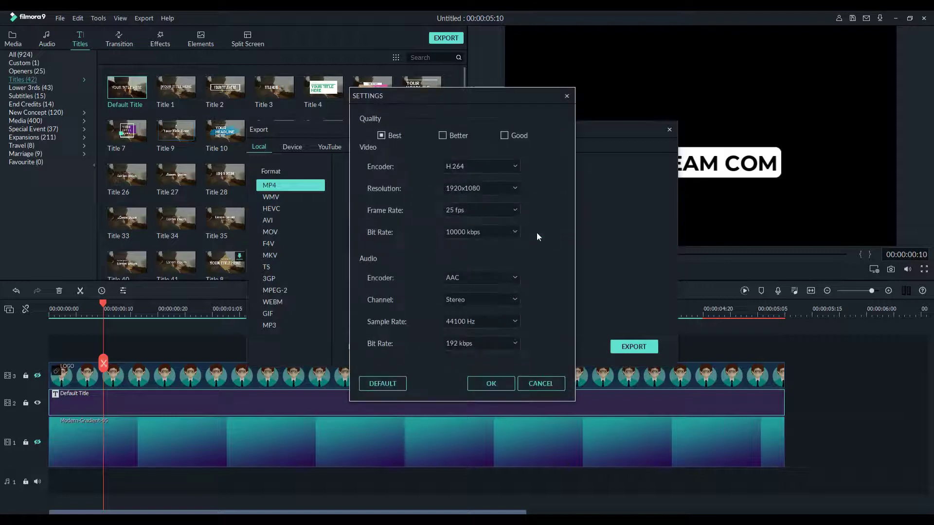
click(462, 210)
click(460, 239)
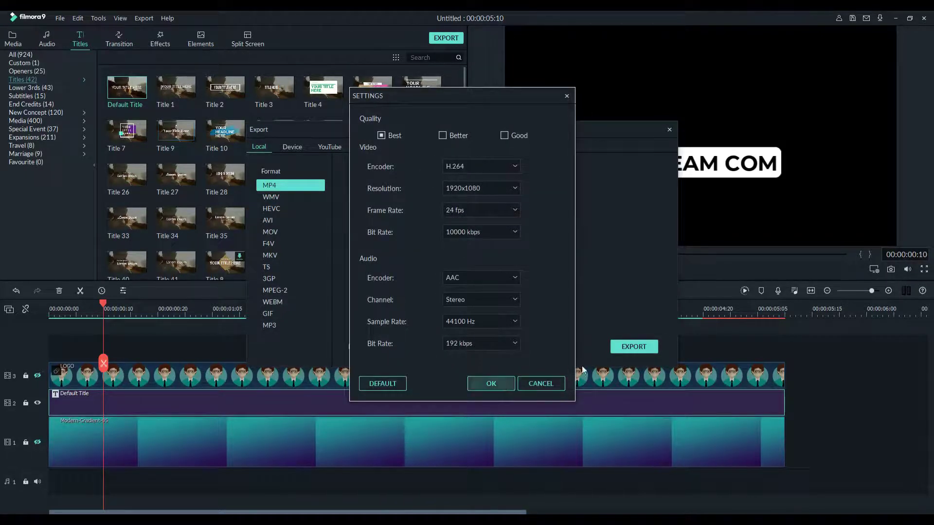
key(Return)
click(629, 347)
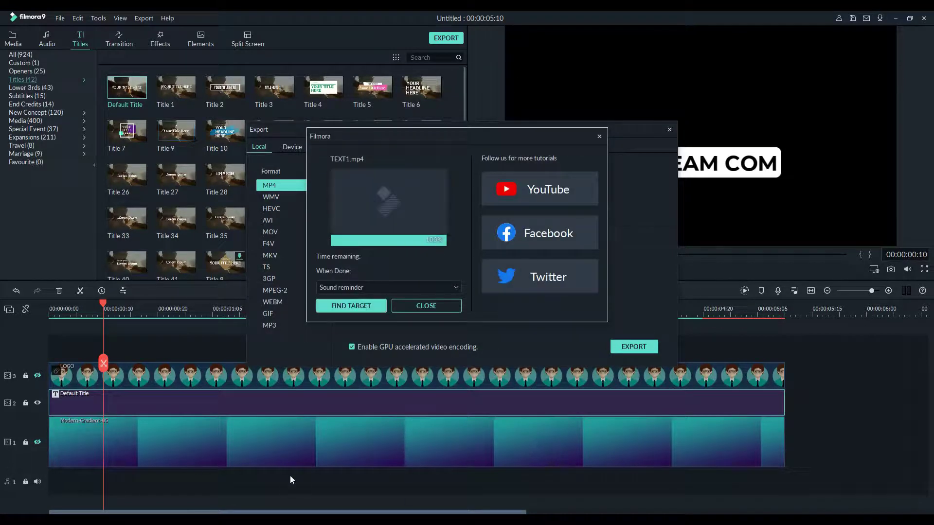
Step: Import the exported TEXT1.mp4 and put it on track 2 in place of the Default Title, keeping the 1920 x 1080 25fps project settings
click(351, 306)
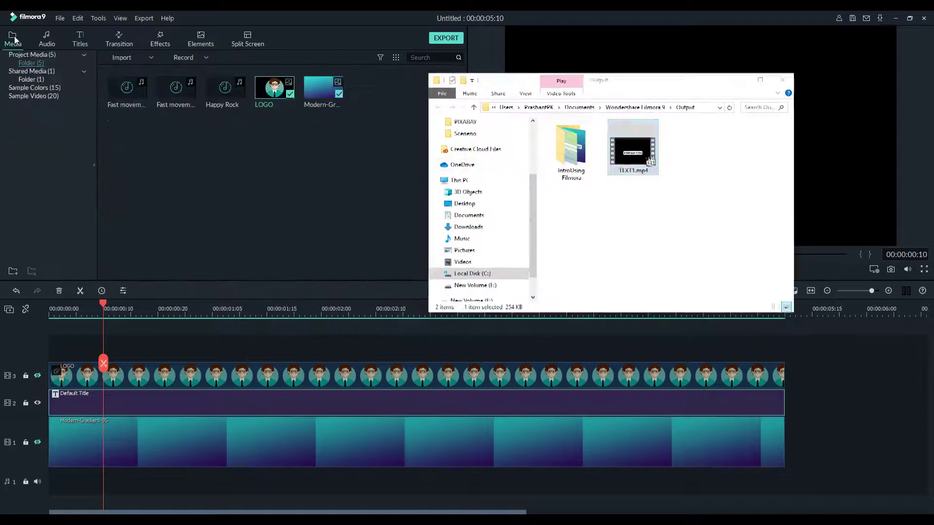
drag(630, 154, 287, 193)
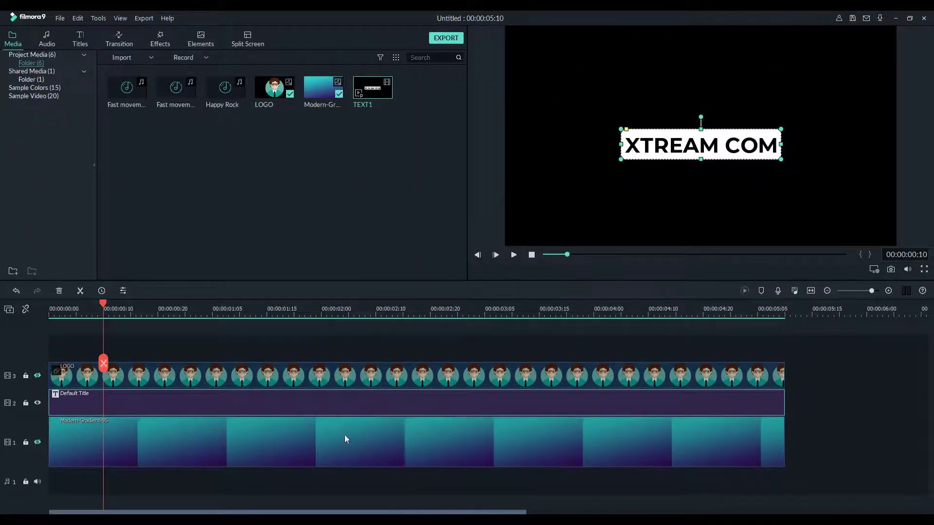
key(Delete)
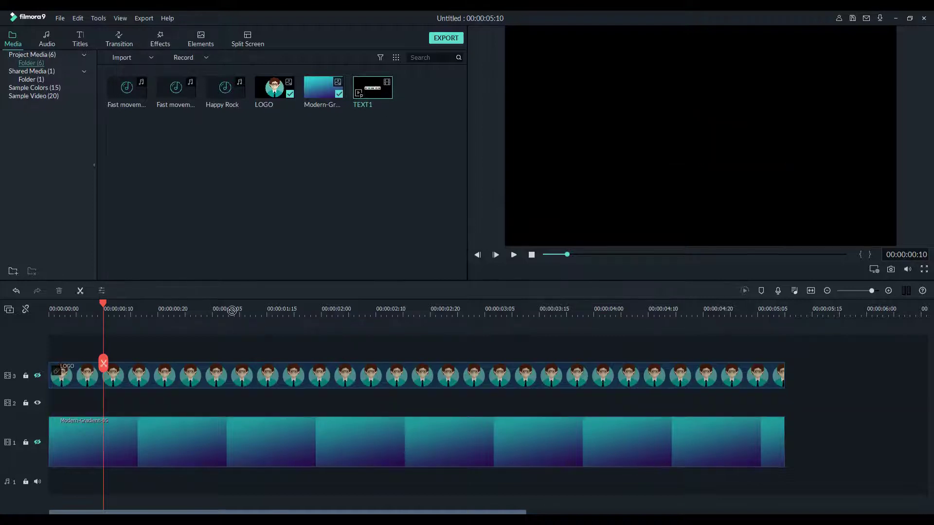
drag(203, 333, 48, 403)
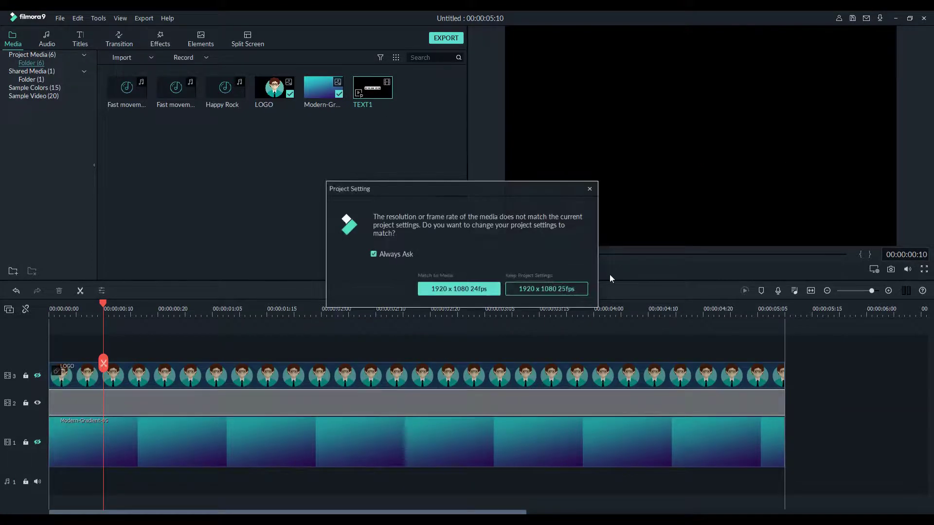
click(548, 292)
Step: Return the playhead to the start and show the logo and gradient background tracks again
drag(103, 304, 53, 322)
click(38, 376)
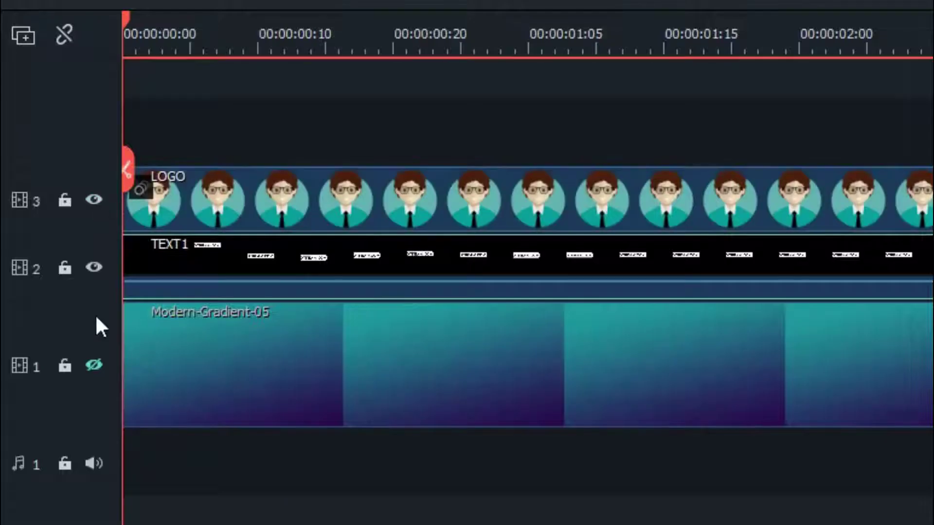
click(94, 365)
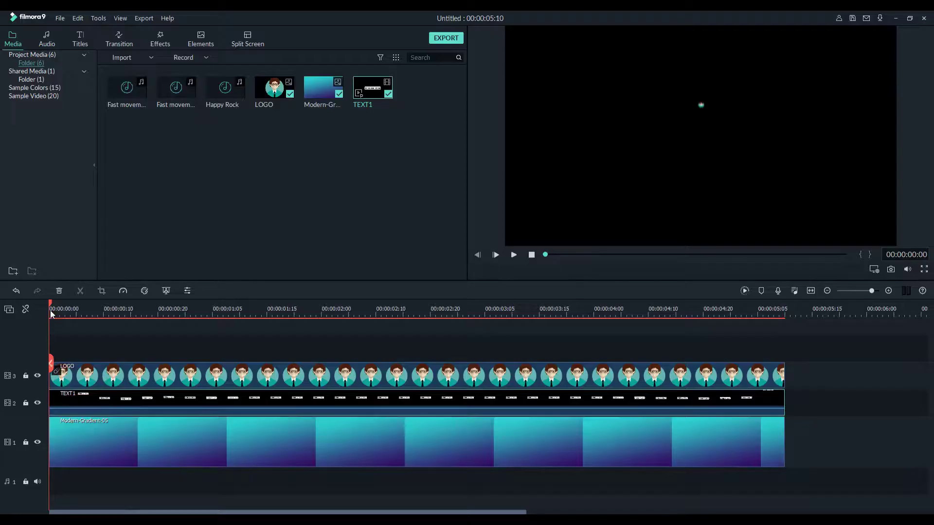
Step: Set the TEXT1 clip's blending mode to Screen and accept the change
drag(51, 305, 122, 326)
click(150, 409)
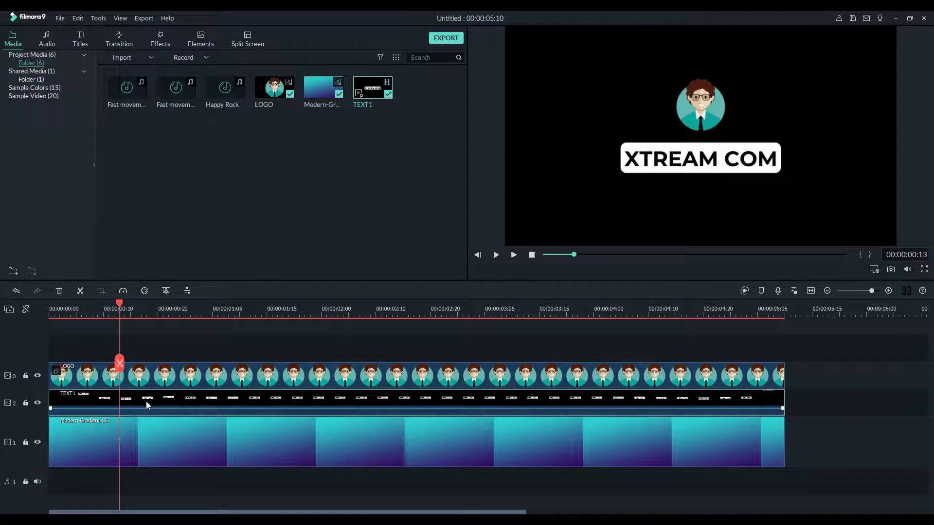
right_click(146, 401)
click(139, 401)
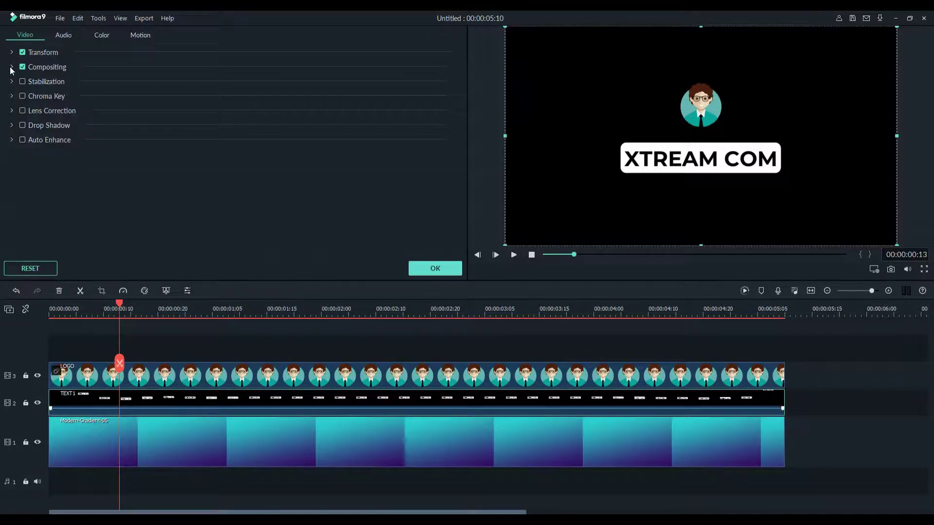
click(11, 68)
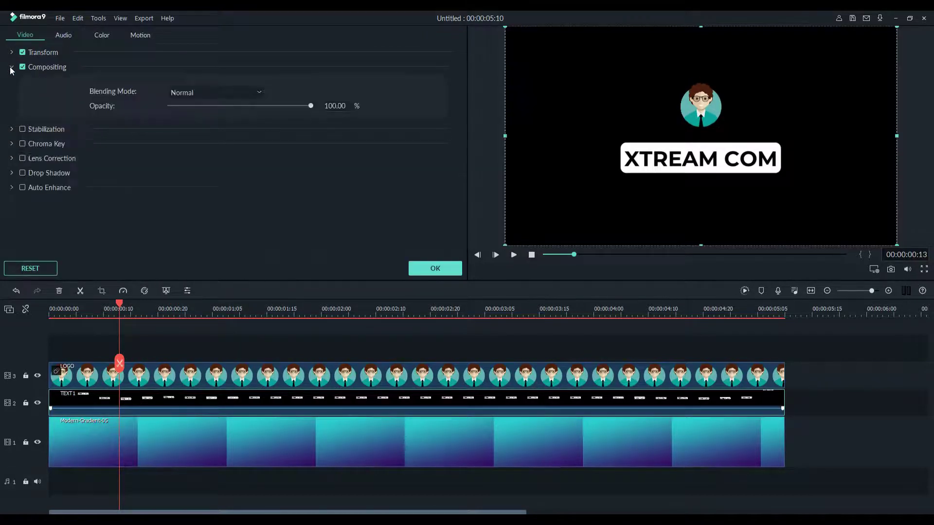
click(199, 93)
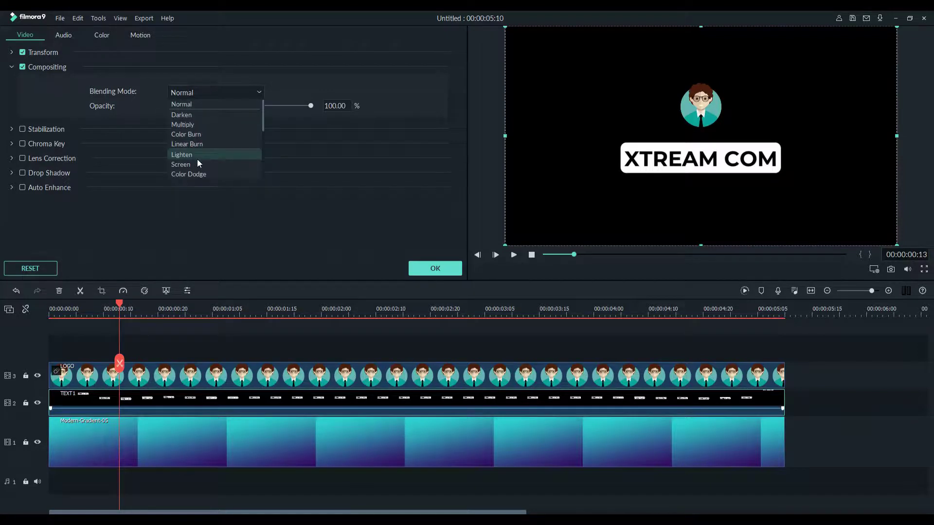
click(198, 165)
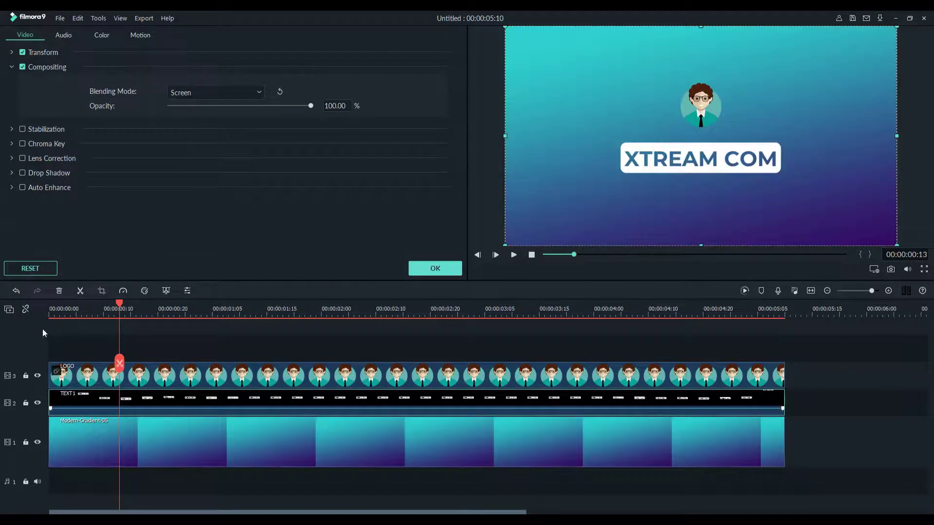
click(423, 268)
Step: Make the TEXT1 clip start at 00:00:00:06, shortly after the logo begins, and play the intro
drag(117, 304, 86, 339)
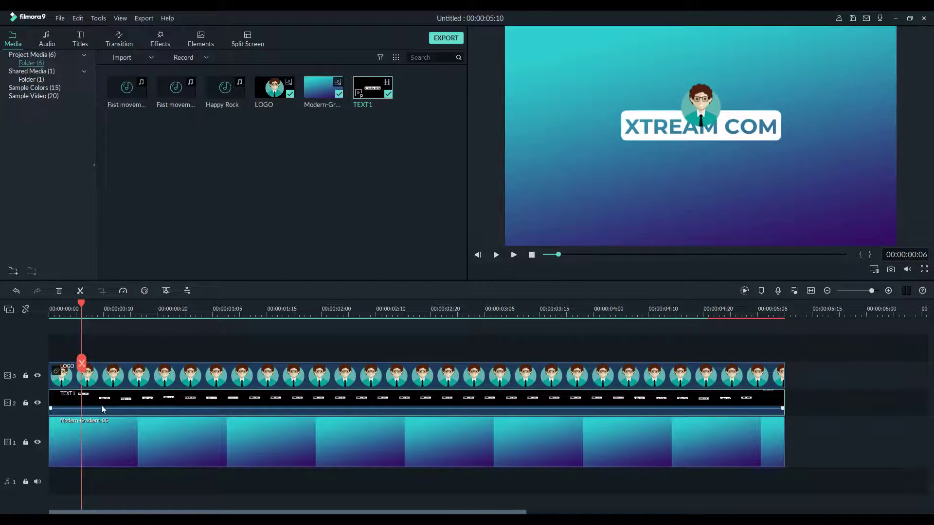
mouse_move(99, 405)
drag(50, 402, 81, 402)
mouse_move(84, 319)
mouse_down()
mouse_move(54, 317)
mouse_move(102, 314)
mouse_up()
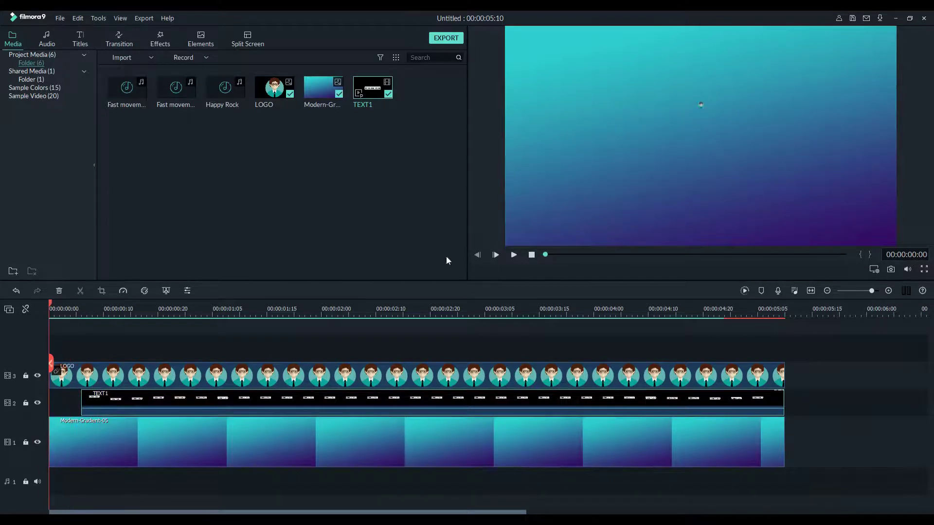
click(513, 254)
click(532, 254)
Step: Shorten the end of the TEXT1 clip to about 00:00:05:06, before the logo clip ends, and play the ending
drag(53, 302, 759, 344)
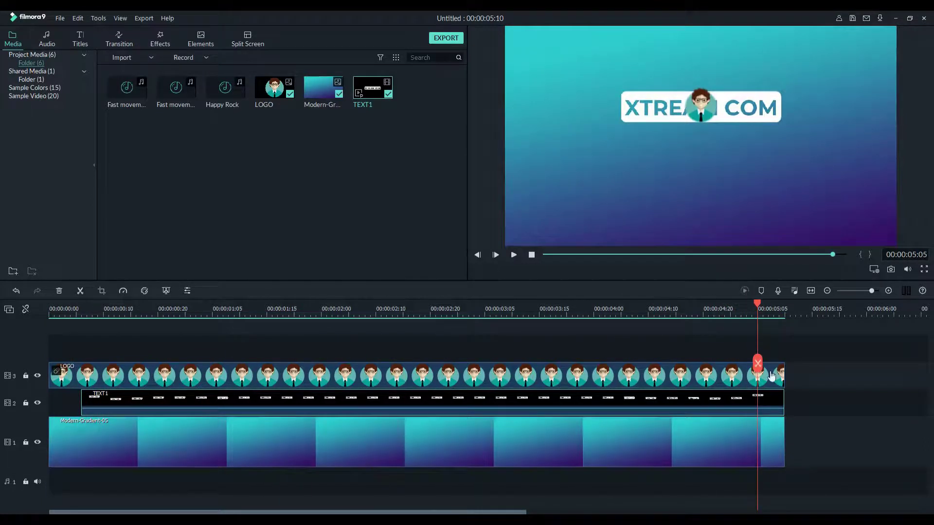
drag(782, 408, 754, 395)
click(754, 306)
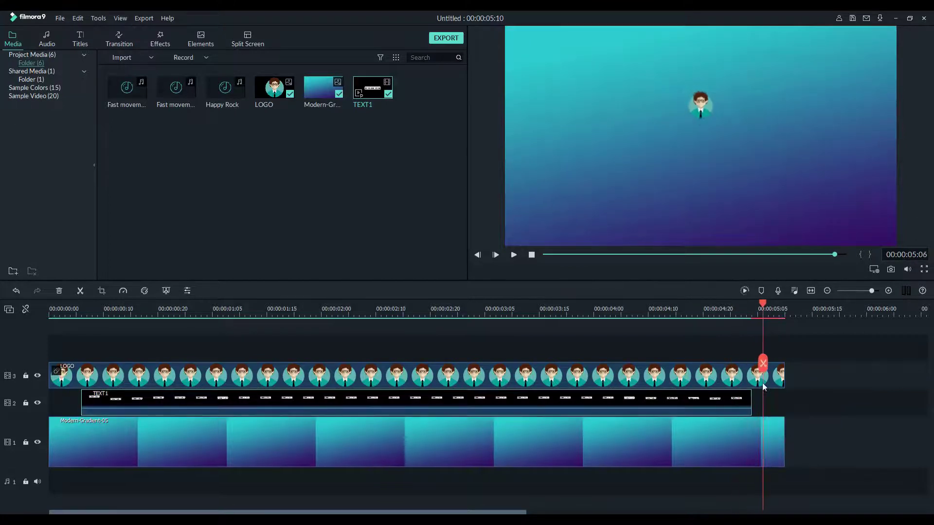
click(513, 255)
Step: Add a Default Title on a new track above the logo, spanning the TEXT1 clip, with the text DIGITAL FORCE
drag(217, 310, 234, 310)
click(78, 39)
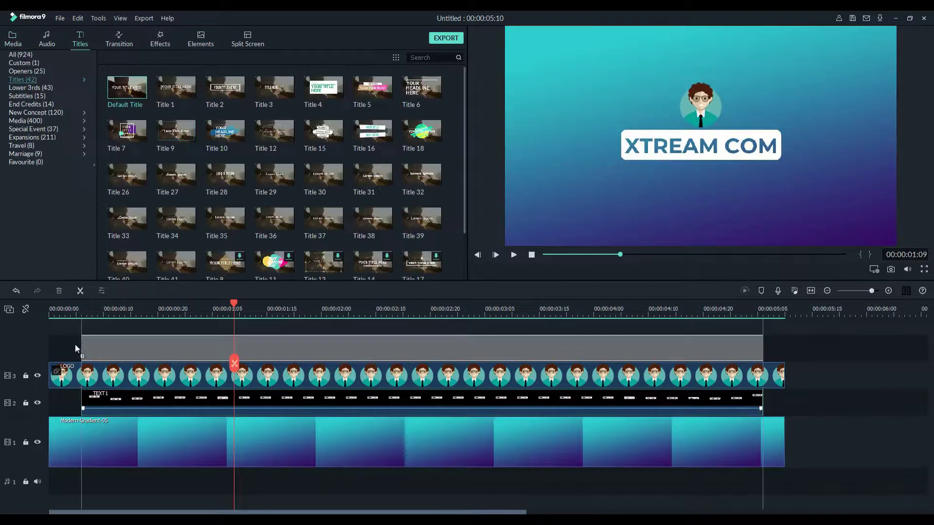
double_click(398, 359)
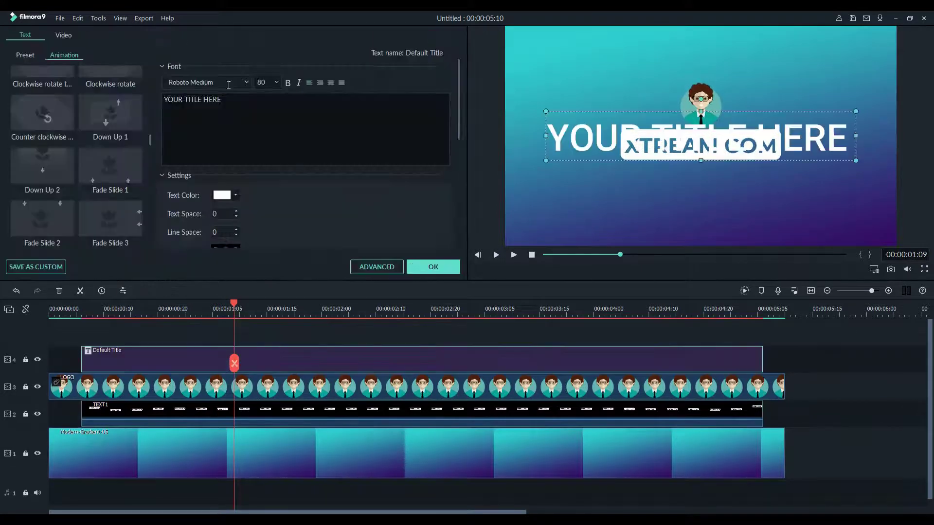
click(226, 143)
key(ctrl+a)
text(DIGITAL FORCE)
Step: Set the DIGITAL FORCE text to font size 22 with a text space of 10, and accept the advanced edits
key(ctrl+a)
click(276, 83)
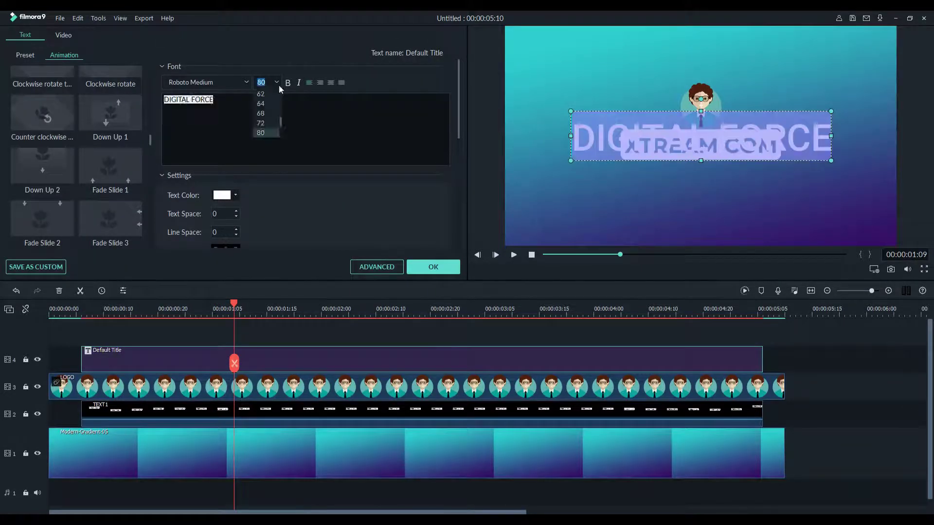
click(272, 95)
click(376, 266)
drag(591, 108, 587, 59)
mouse_move(362, 300)
mouse_down()
mouse_move(374, 302)
mouse_move(327, 303)
mouse_move(402, 317)
mouse_move(366, 315)
mouse_move(367, 302)
mouse_up()
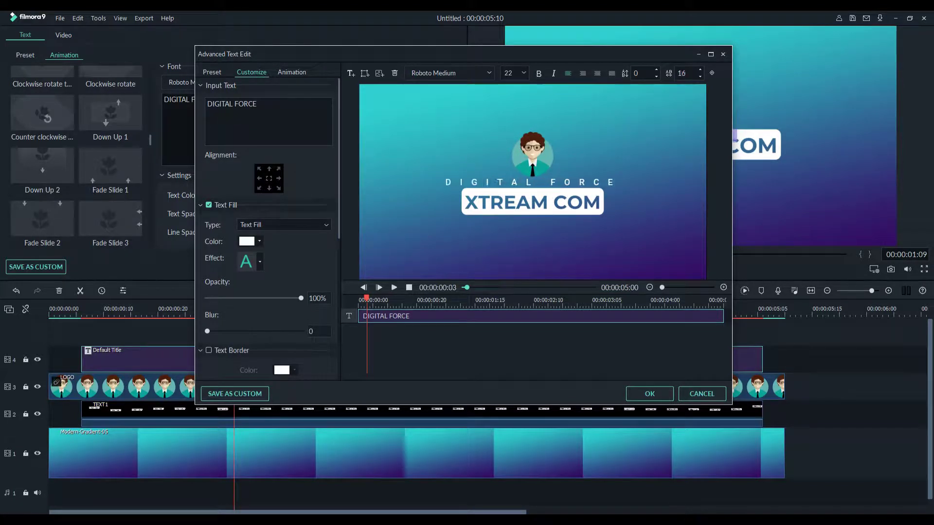
click(650, 394)
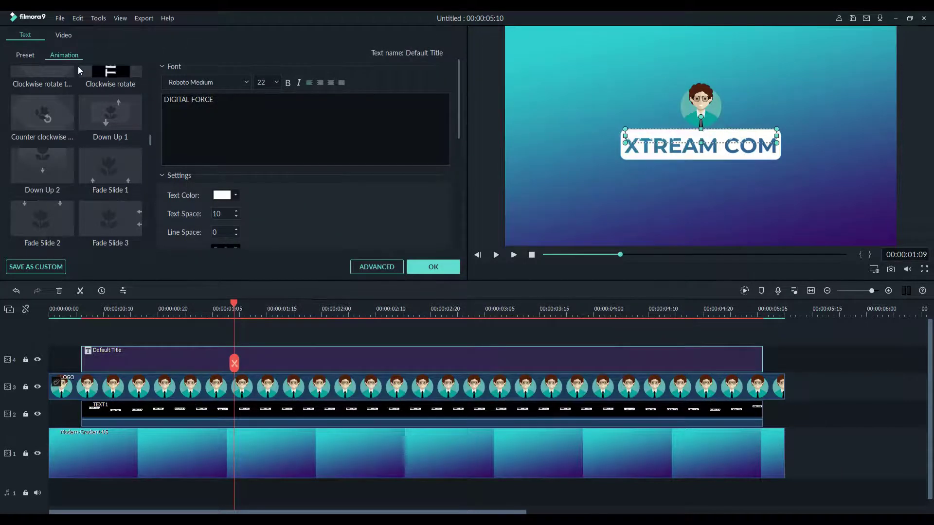
Step: Position the DIGITAL FORCE title below the XTREAM COM box at X 6.0 and Y -68.0
click(60, 36)
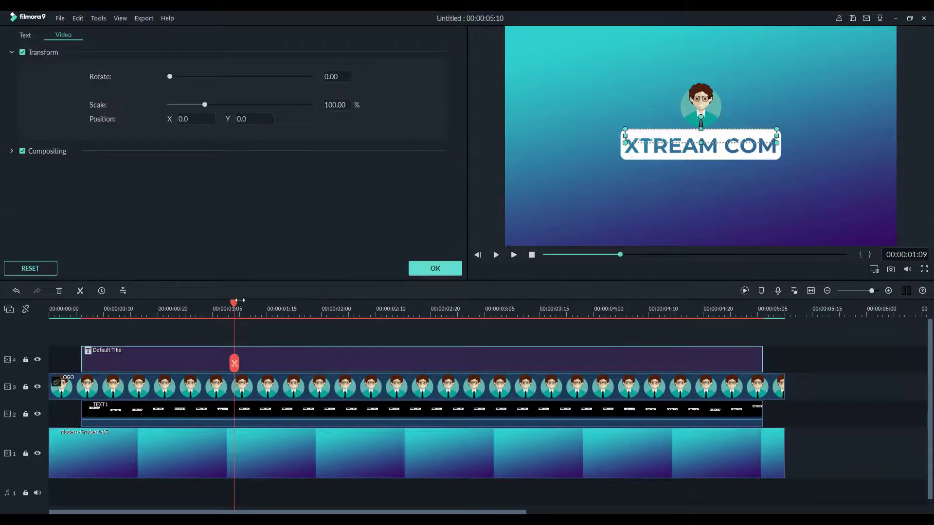
drag(234, 305, 277, 305)
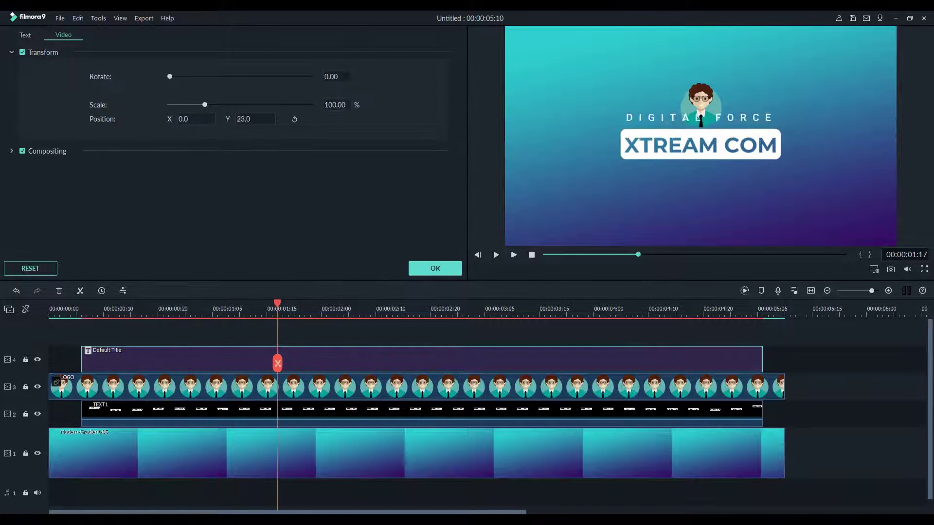
drag(250, 119, 216, 119)
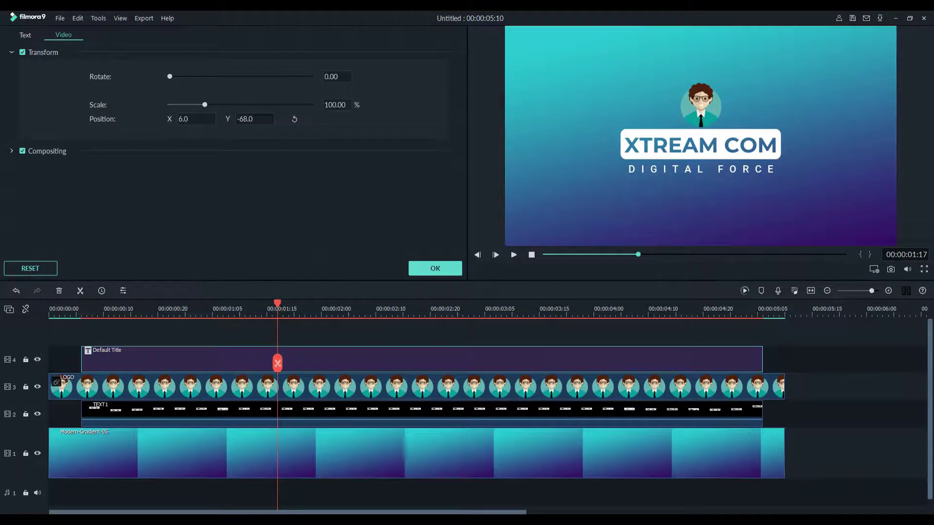
Step: Trim the start of the TEXT1 clip to about 00:00:00:22 and apply a motion animation to it
drag(277, 305, 168, 355)
drag(88, 415, 169, 415)
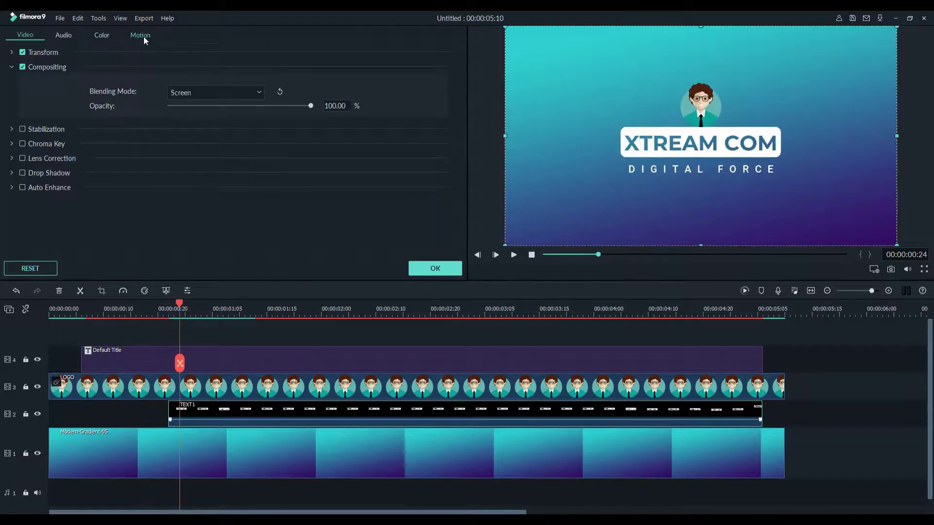
click(140, 34)
drag(460, 87, 460, 170)
click(390, 177)
click(436, 268)
Step: Apply the Left Dir Insert animation to the DIGITAL FORCE title in the advanced text editor and accept it
double_click(229, 362)
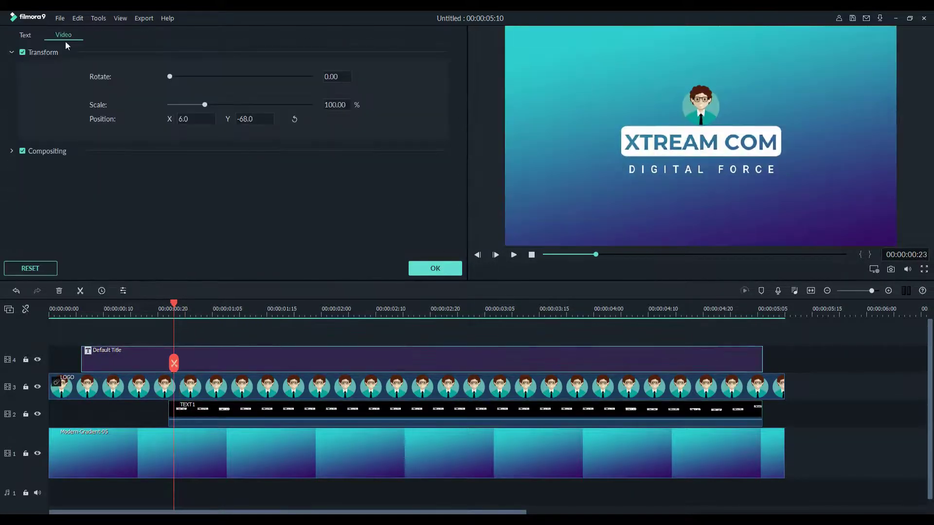
click(26, 36)
click(382, 268)
scroll(272, 282, down, 10)
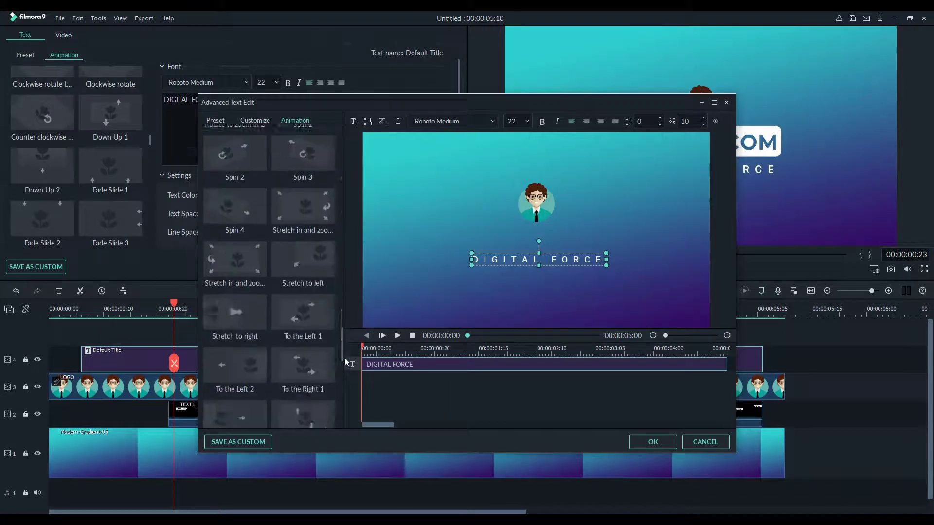
scroll(314, 384, down, 10)
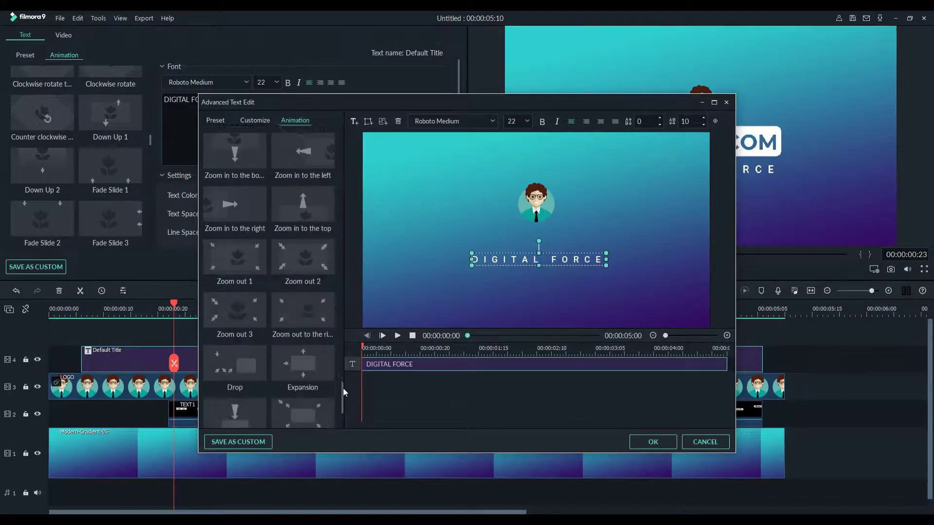
scroll(228, 166, down, 5)
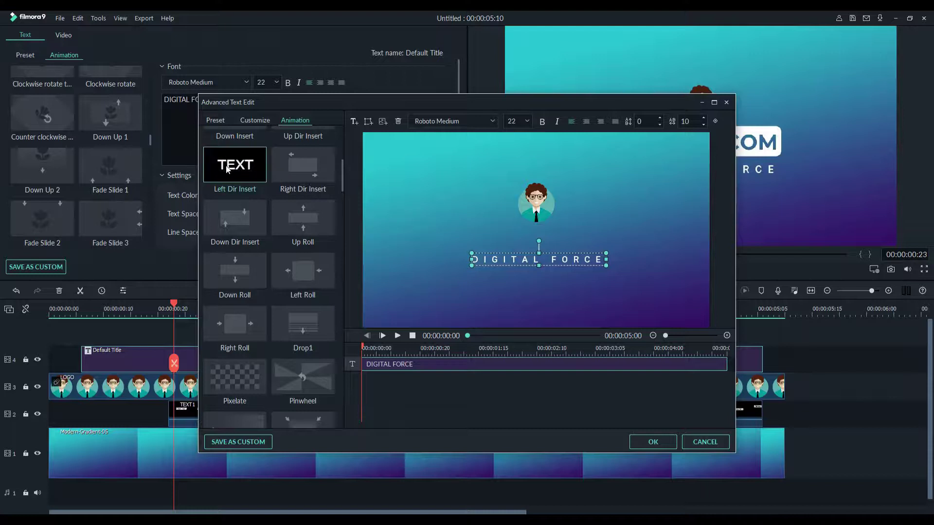
click(227, 169)
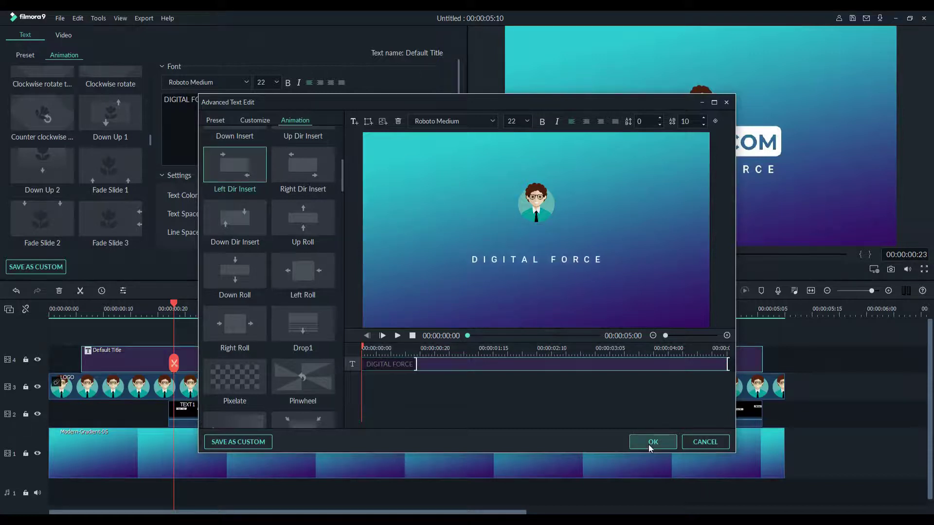
key(Return)
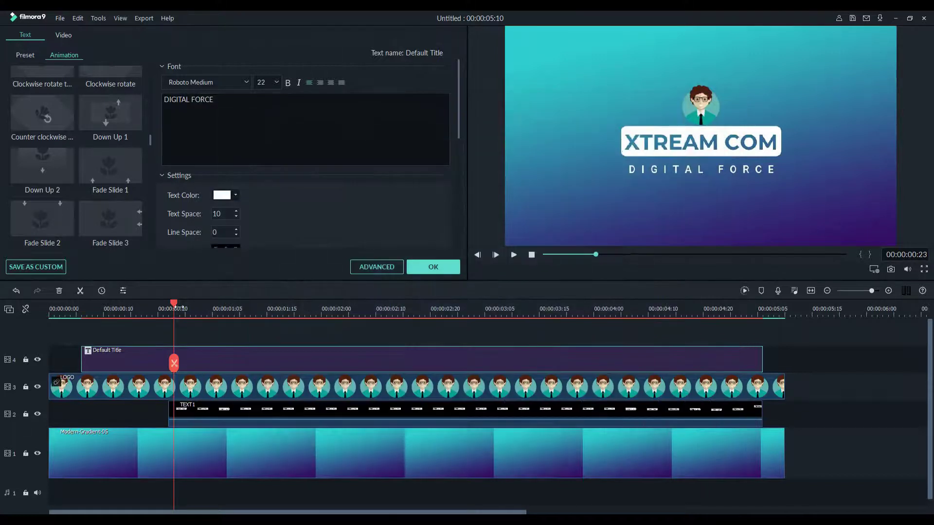
Step: Try starting the TEXT1 clip at 00:00:01:01, and extend its start back to about 00:00:00:06
drag(169, 306, 190, 307)
double_click(196, 413)
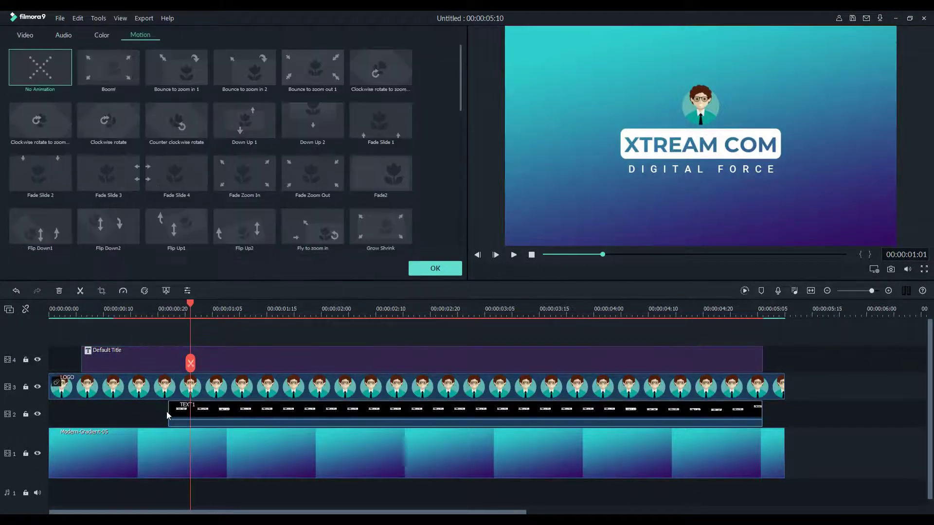
drag(168, 412, 190, 412)
drag(190, 305, 47, 355)
drag(191, 417, 81, 418)
Step: Trim the start of the DIGITAL FORCE title to about 00:00:01:06 and play the intro
click(82, 361)
drag(82, 360, 218, 360)
click(514, 254)
click(514, 255)
Step: Shorten the end of the DIGITAL FORCE title to about 00:00:05:00 and render the timeline preview
drag(762, 360, 729, 360)
drag(731, 302, 740, 305)
drag(729, 358, 735, 358)
click(744, 291)
Step: Import the 1920 x 1080 image Shadow.png into the project media
scroll(280, 314, down, 1)
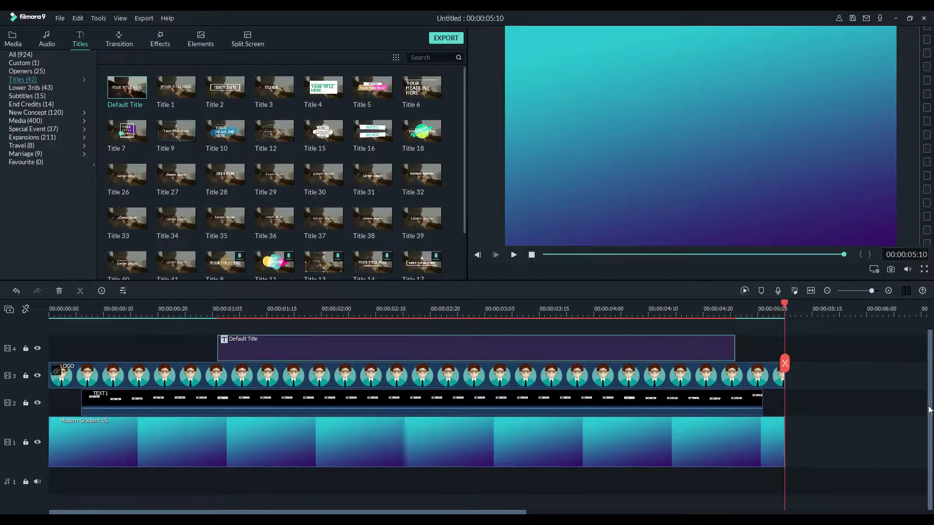
click(13, 38)
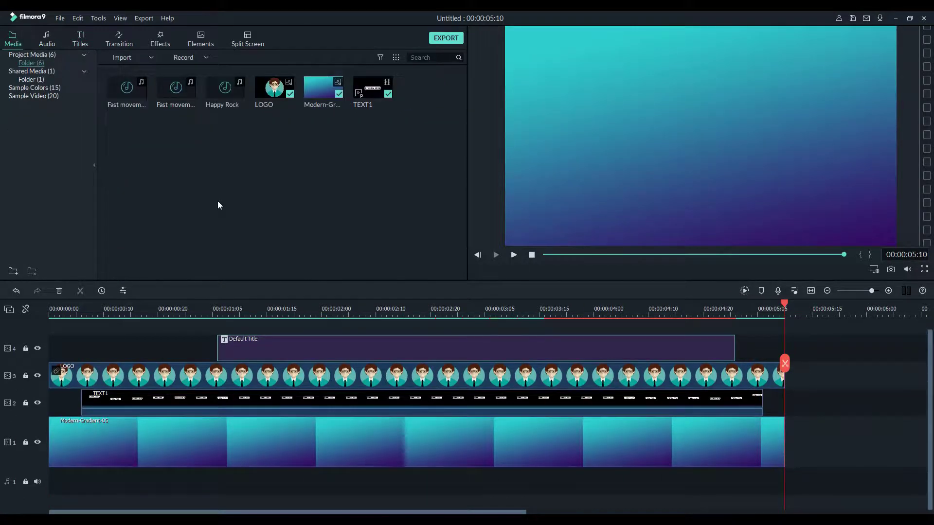
double_click(354, 206)
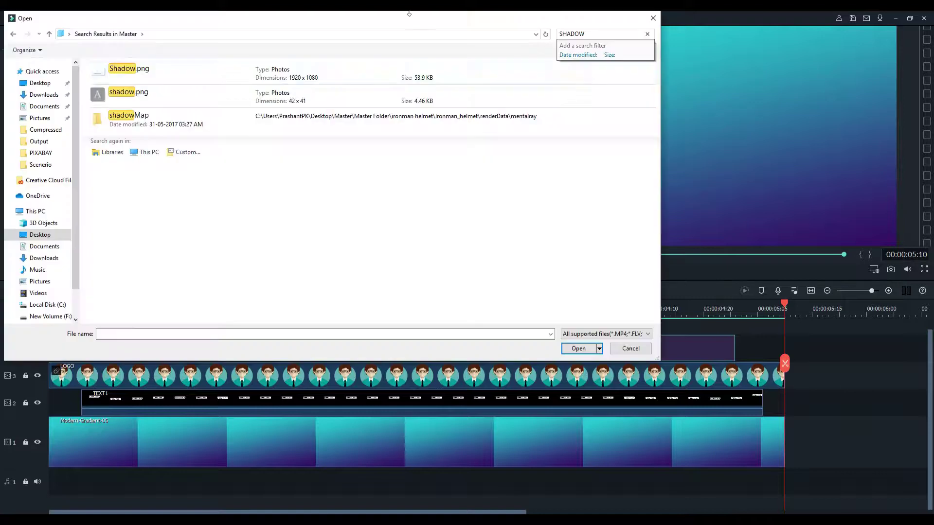
click(155, 73)
click(577, 349)
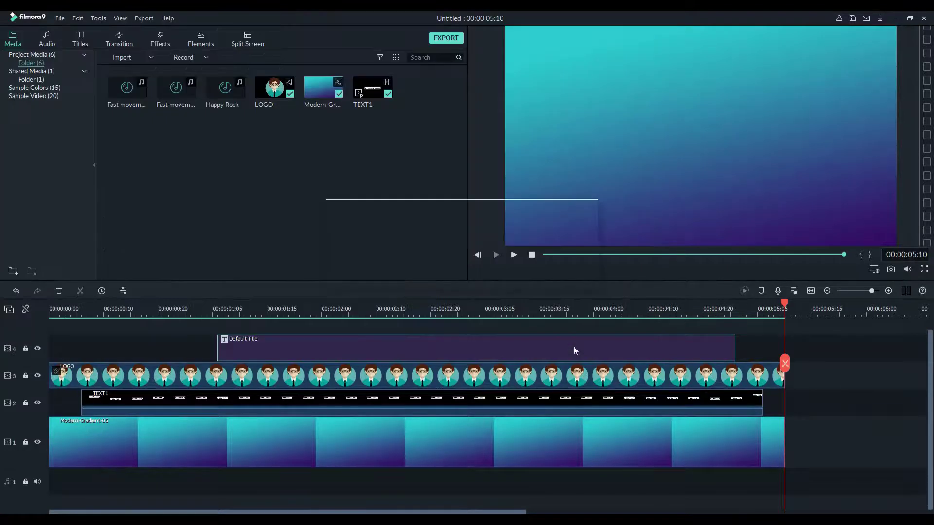
Step: Place the Shadow image on a new track above the title, spanning about 00:00:00:16 to 00:00:05:00
drag(929, 380, 931, 363)
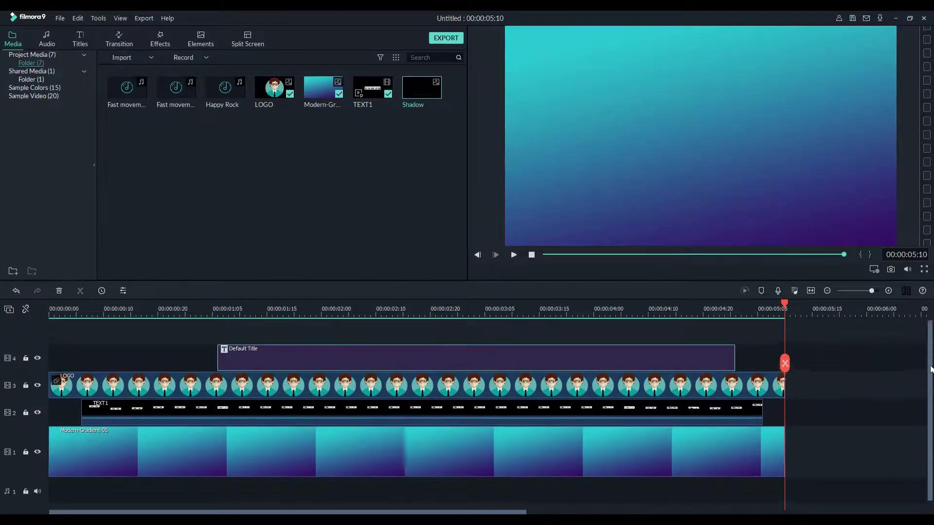
drag(410, 84, 76, 333)
key(space)
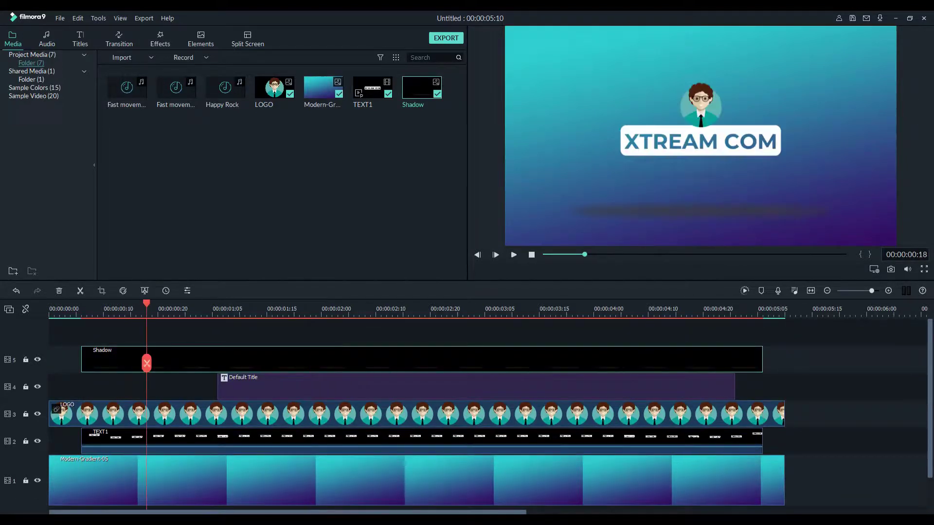
drag(108, 366, 163, 366)
drag(762, 350, 735, 361)
Step: Set the Shadow clip to 66.21% scale, Y position -41.0 and 39.66% opacity, and accept the settings
double_click(316, 363)
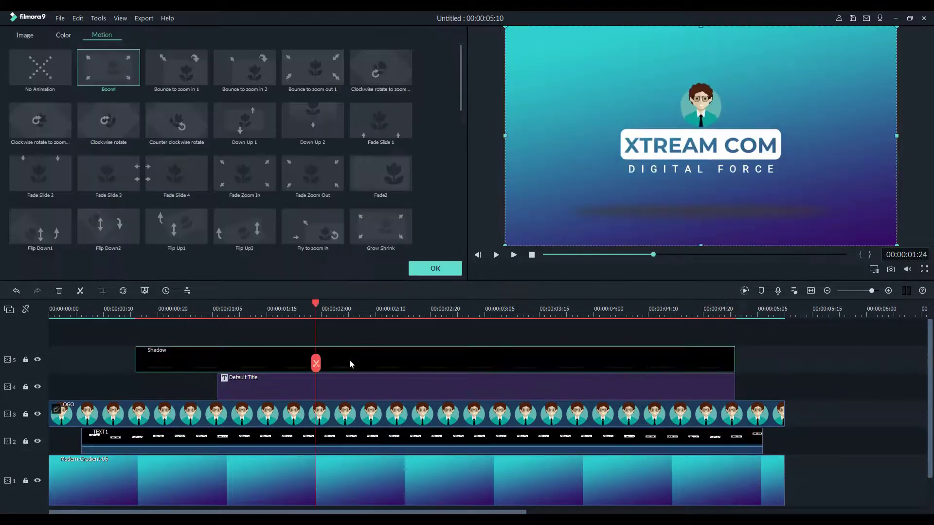
click(26, 35)
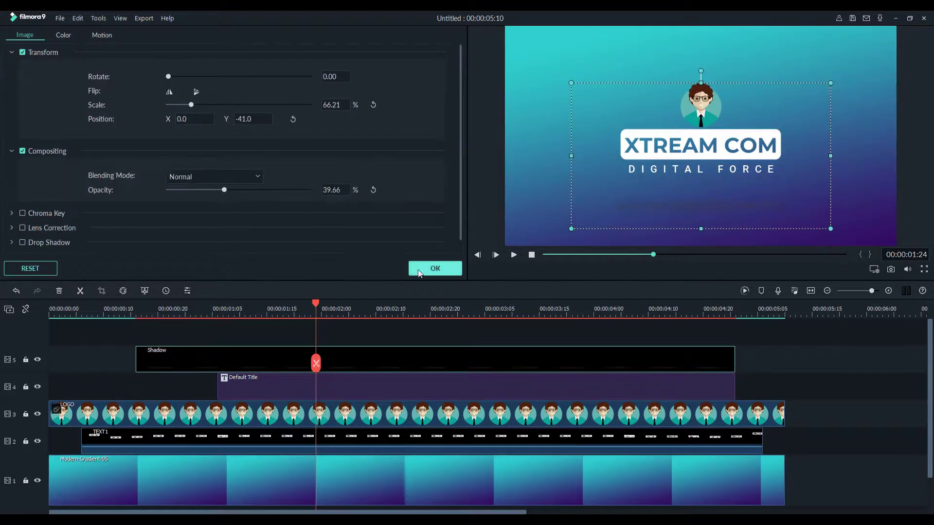
click(419, 270)
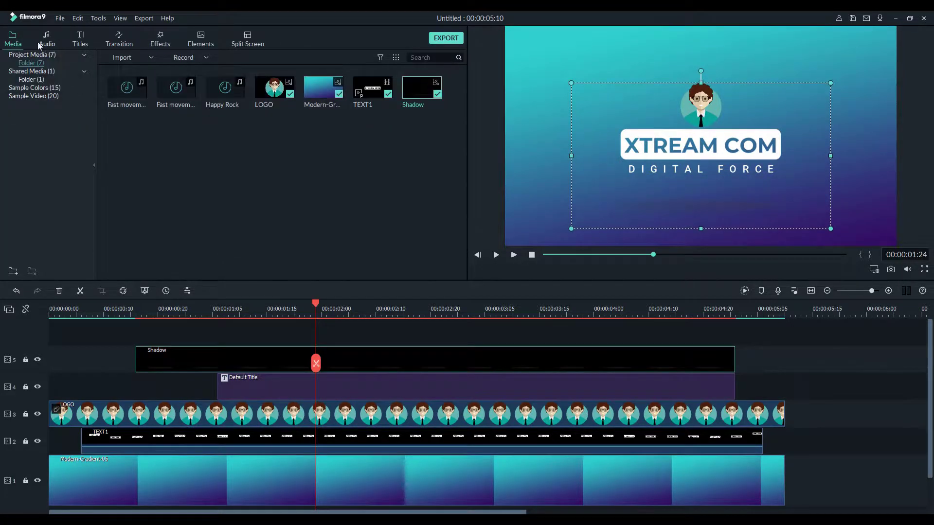
Step: Add a Dissolve transition to both the start and the end of the Shadow clip, and play the intro
click(118, 39)
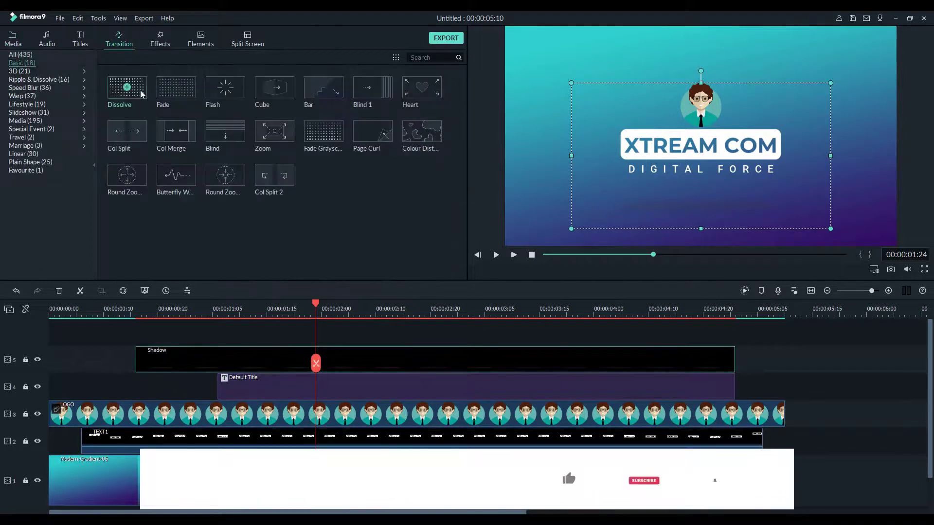
drag(125, 87, 170, 360)
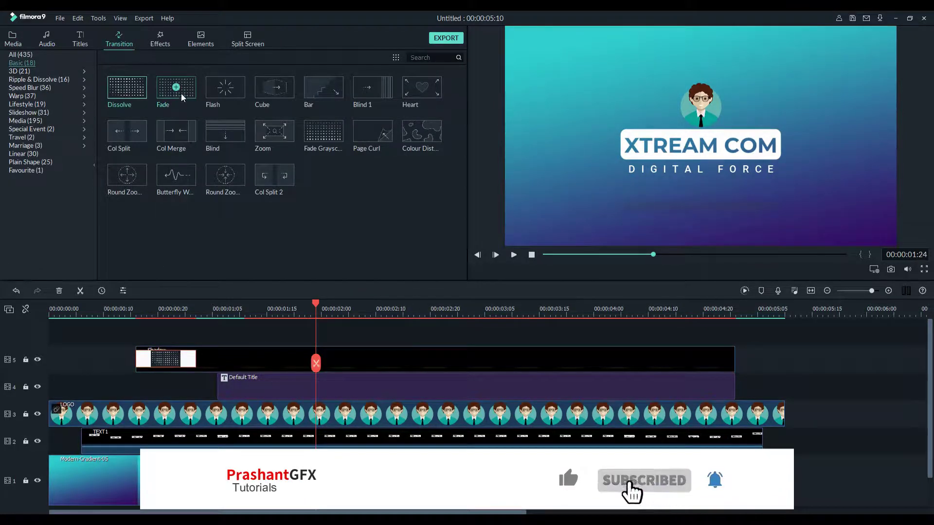
drag(183, 98, 691, 360)
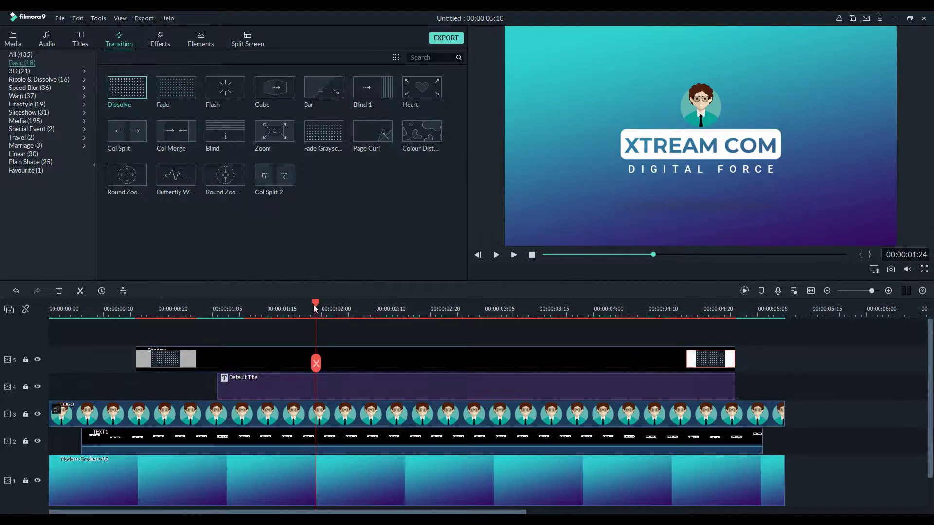
drag(313, 304, 13, 344)
key(space)
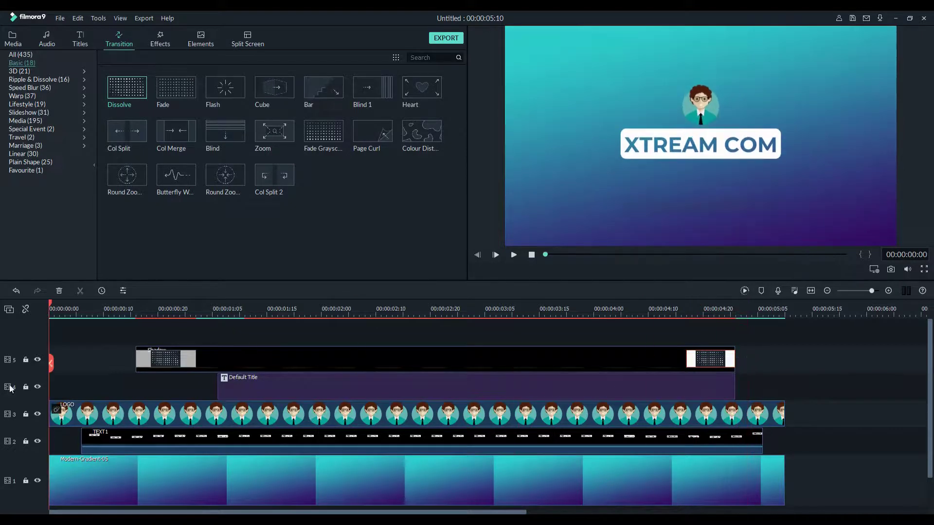
Step: Place the Fast movement Swoosh 2 sound at the start of the first audio track
drag(930, 358, 930, 396)
click(13, 38)
drag(126, 89, 52, 481)
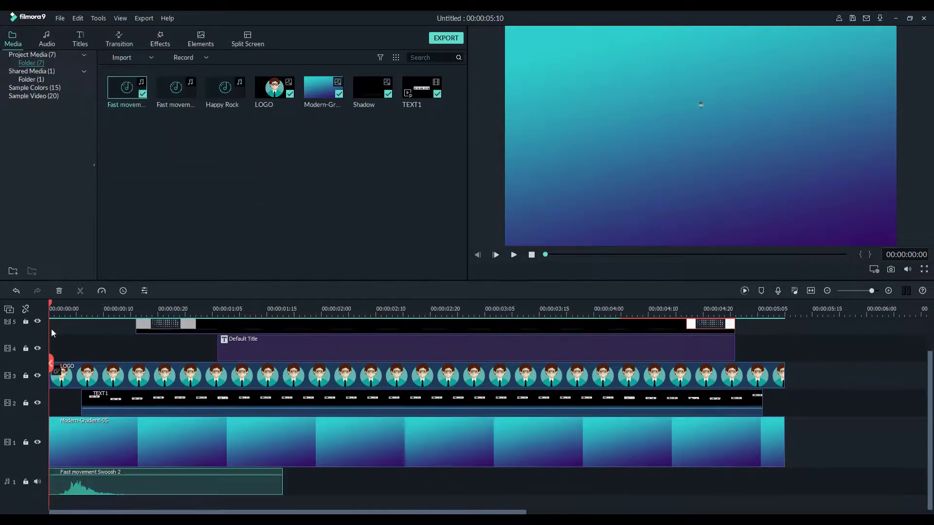
Step: Add a second Fast movement Swoosh 2 sound at about 00:00:04:10, ending with the background clip at 00:00:05:10
drag(50, 304, 157, 316)
drag(176, 88, 572, 479)
drag(798, 484, 864, 484)
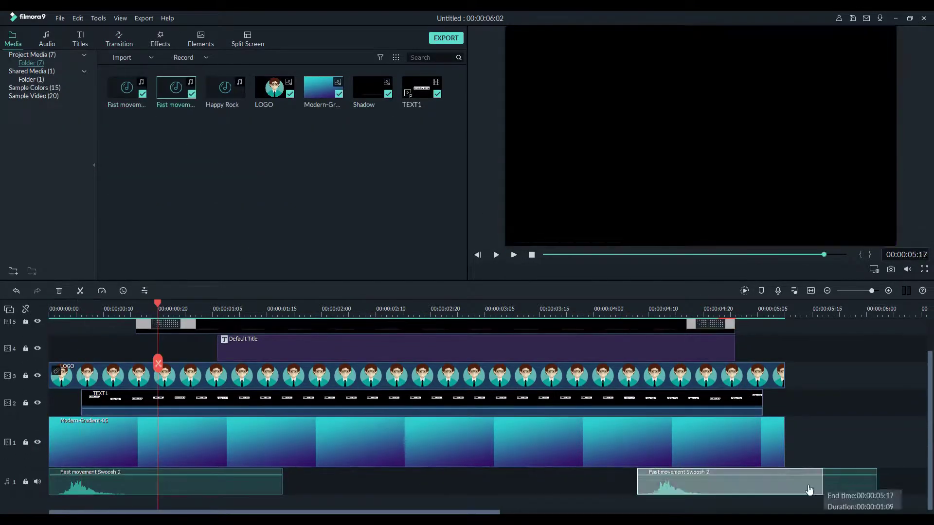
drag(791, 491, 780, 490)
drag(768, 486, 779, 486)
drag(795, 491, 783, 492)
Step: Add the Happy Rock music on a second audio track, cut off its opening part and move the rest to the start
drag(225, 88, 56, 502)
drag(930, 392, 929, 411)
drag(180, 313, 172, 322)
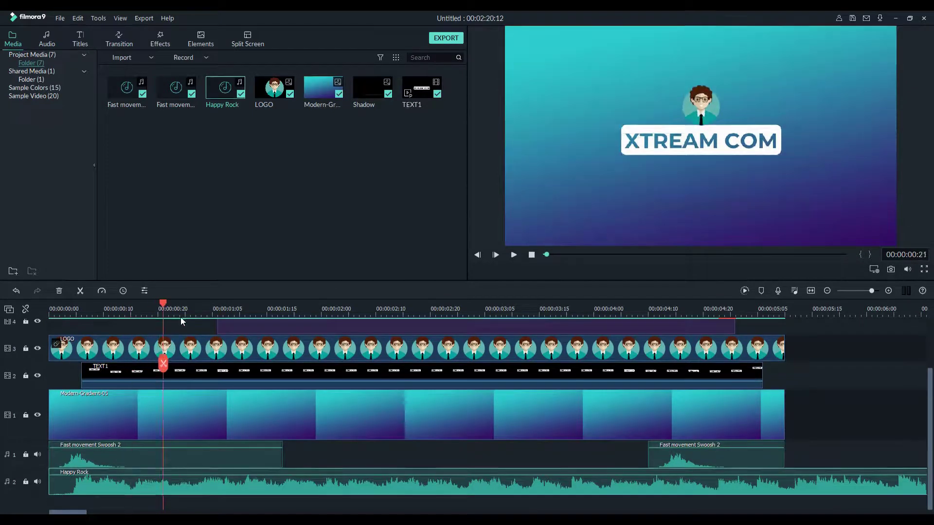
key(space)
click(146, 486)
key(Delete)
drag(277, 487, 97, 486)
Step: Cut the Happy Rock music near the end of the background, delete the remainder and give it a short fade-out
click(788, 315)
click(789, 363)
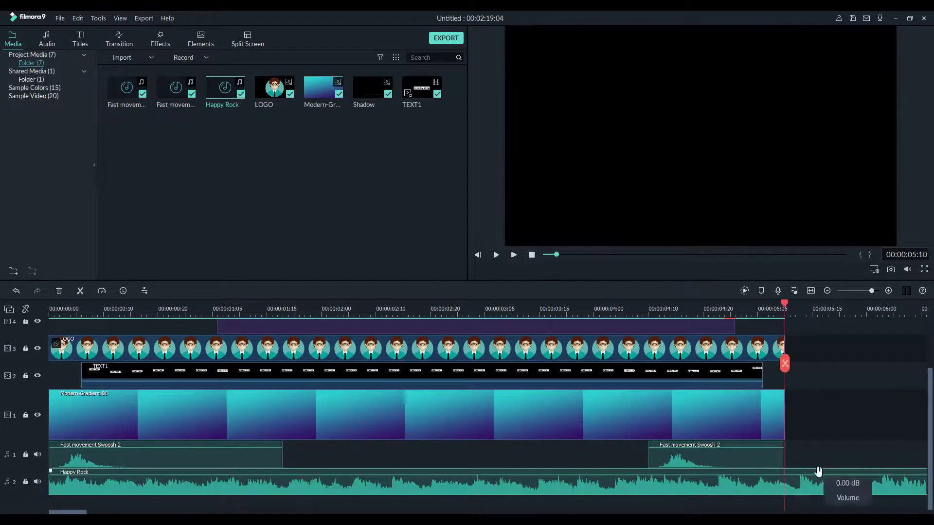
click(819, 479)
key(Delete)
drag(788, 474, 771, 474)
key(Home)
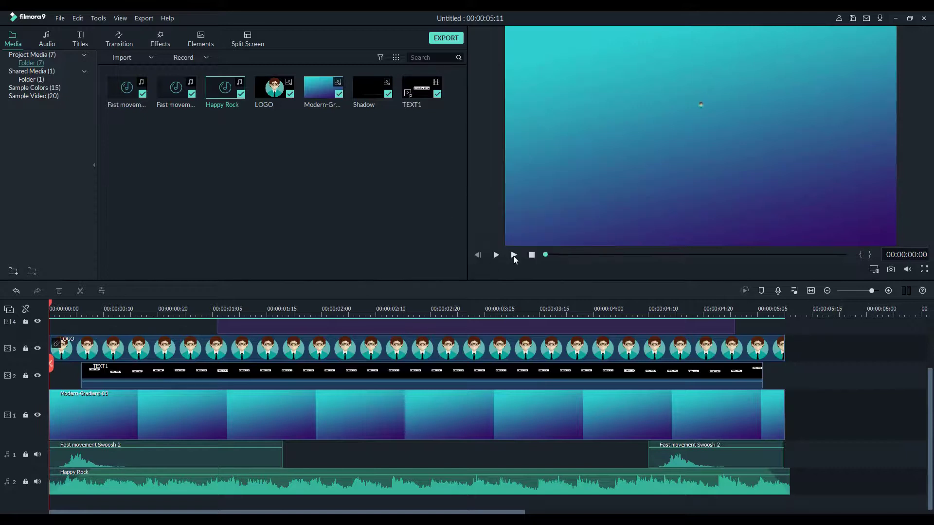
click(514, 256)
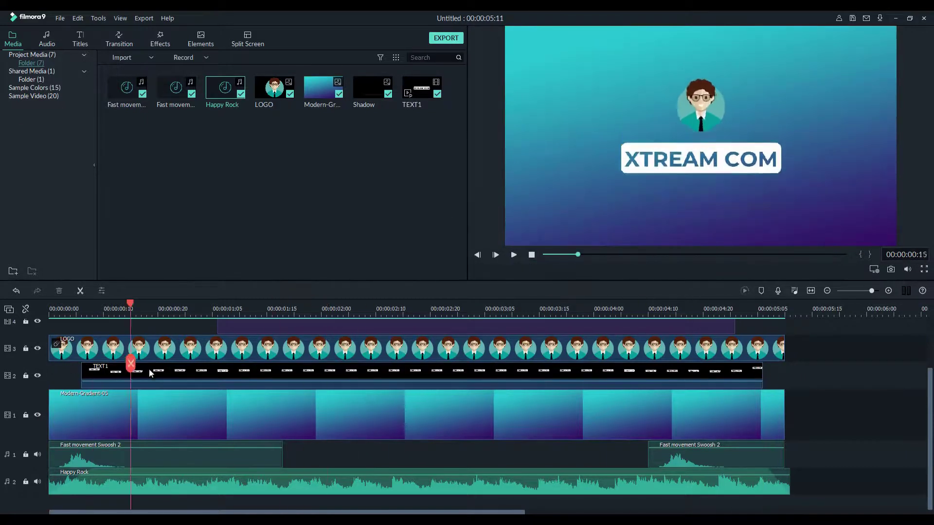
Step: Export the finished intro as the video file Intro2.mp4 and open its output folder
click(446, 38)
text(Intro)
click(539, 230)
click(484, 209)
click(490, 383)
click(626, 348)
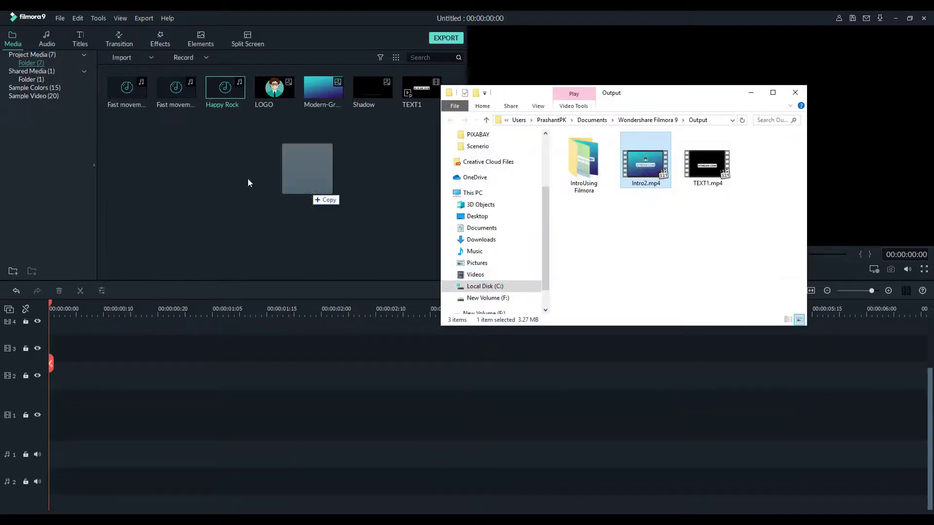
Step: Import Intro2.mp4 and place it on the first video track, matching the project to the media at 1920 x 1080 24fps
drag(248, 183, 242, 177)
drag(127, 132, 66, 413)
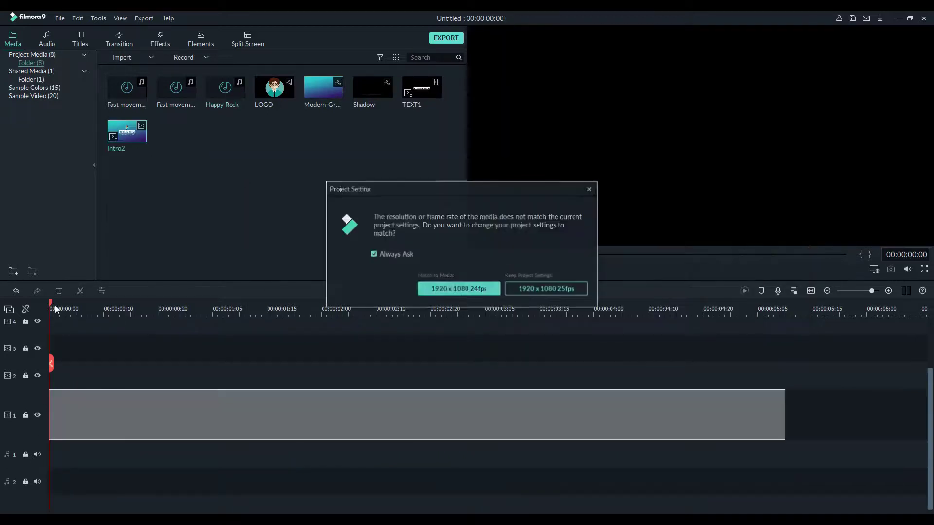
click(459, 289)
Step: Apply Pan & Zoom to the Intro2 clip with a 16:9 ratio and a centred end frame of about 1843 x 1037
double_click(136, 402)
right_click(136, 403)
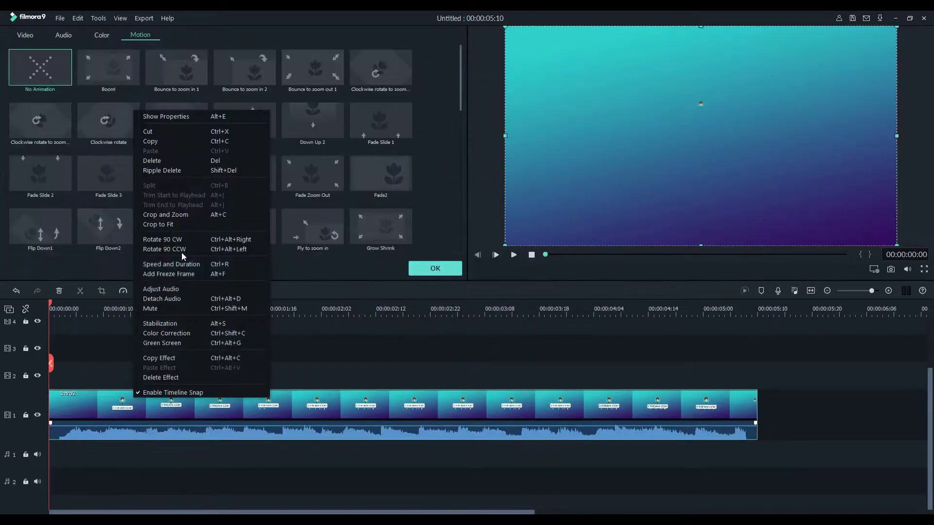
click(190, 224)
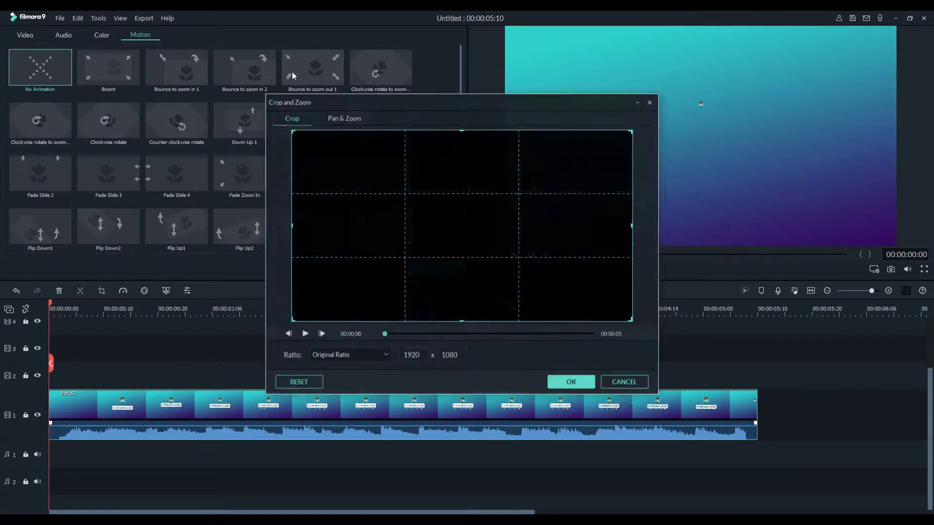
click(440, 258)
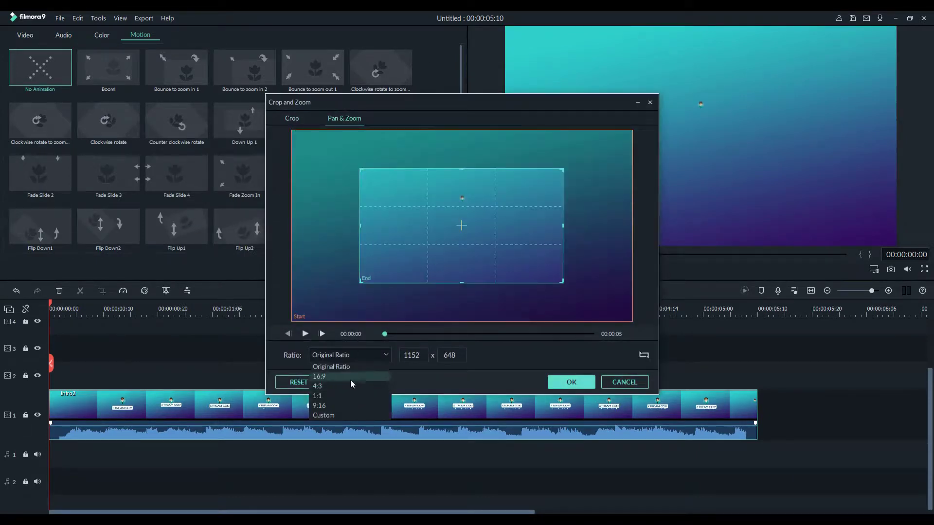
drag(398, 272, 336, 234)
drag(499, 247, 622, 316)
drag(559, 274, 565, 274)
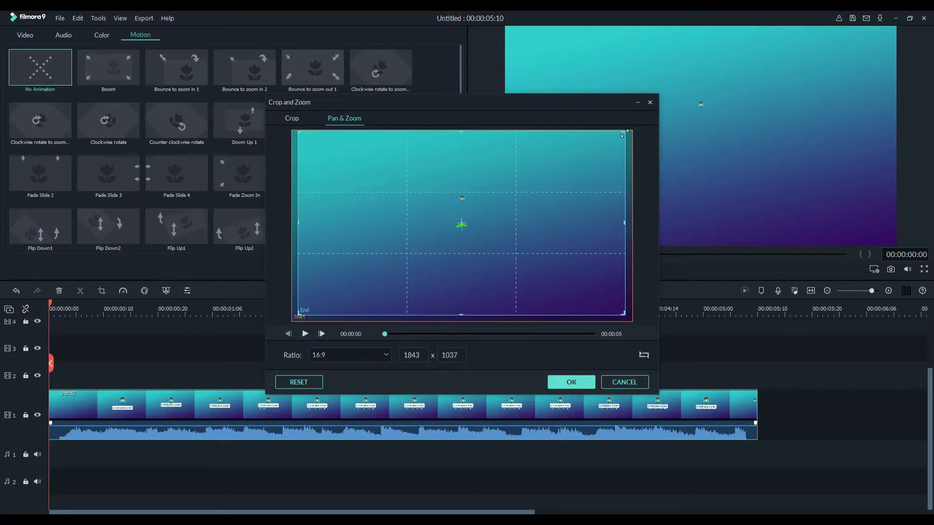
click(571, 382)
Step: Preview the zoom on the Intro2 clip and check its start and end frames in the Pan & Zoom settings
click(513, 256)
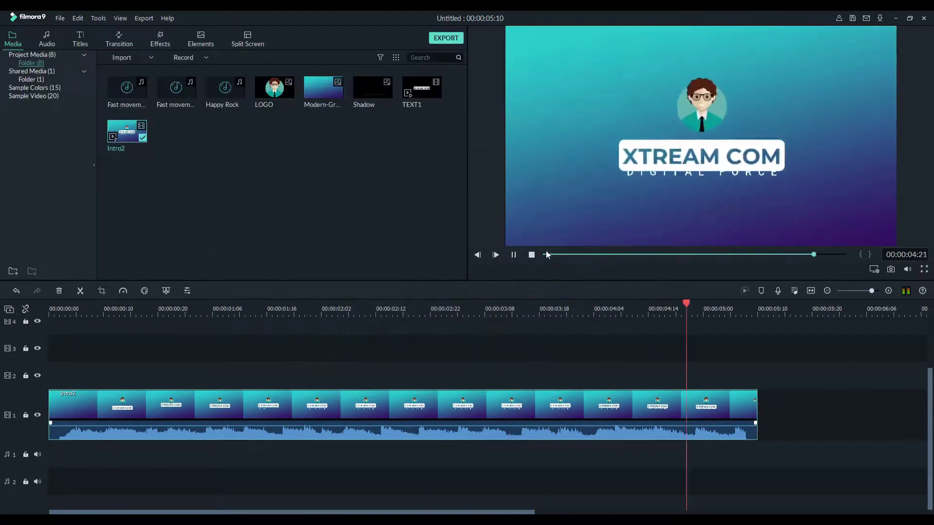
click(514, 256)
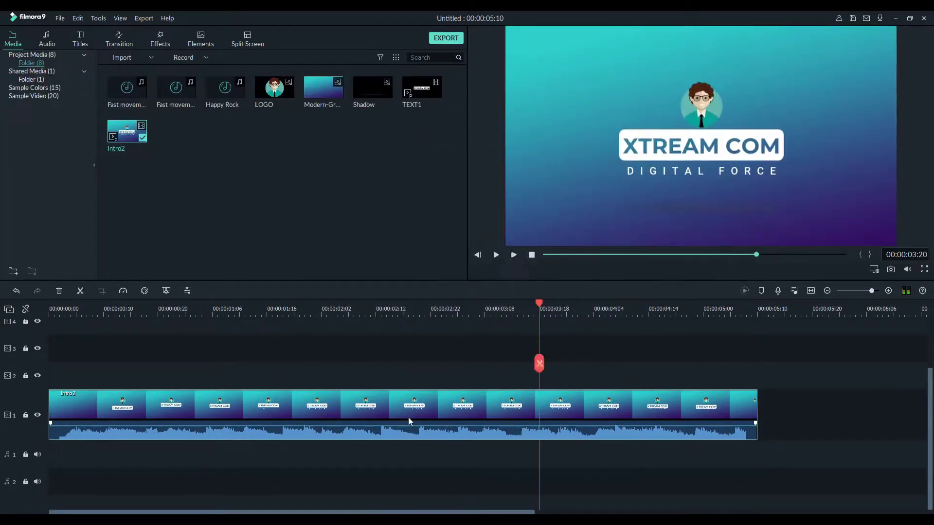
right_click(409, 417)
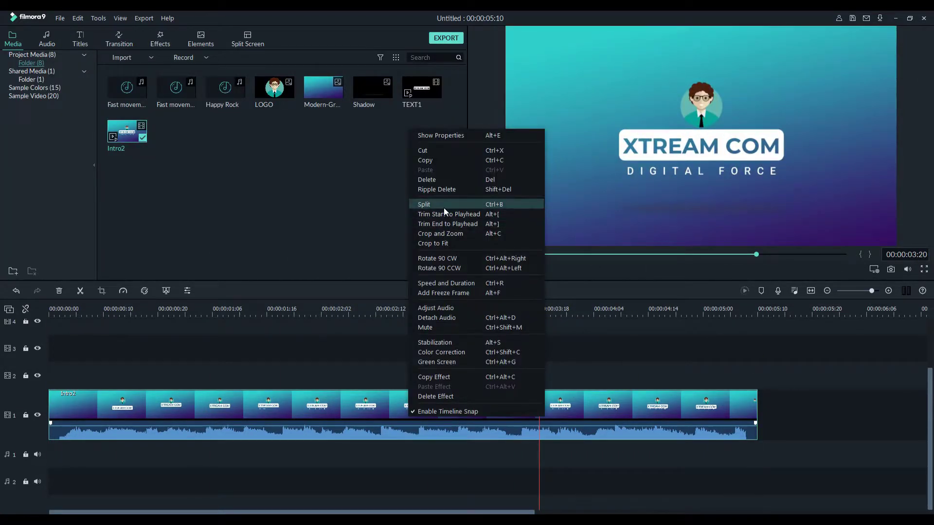
click(462, 236)
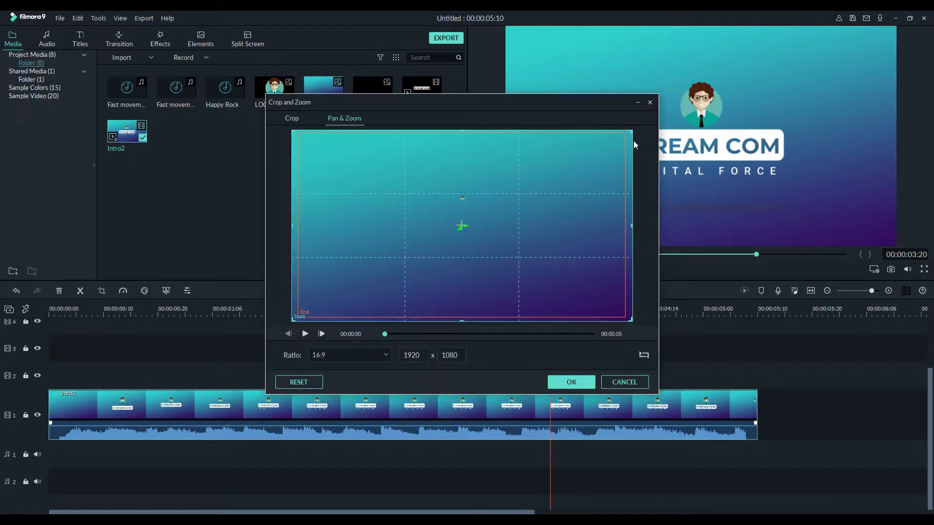
click(612, 141)
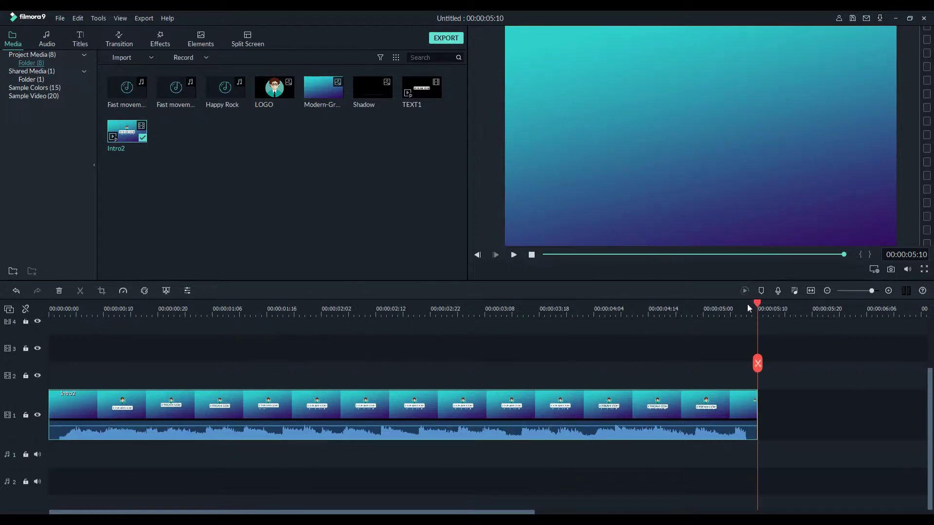
Step: Export the zoomed intro to the computer as an MP4 video named IntroF
click(207, 309)
click(446, 37)
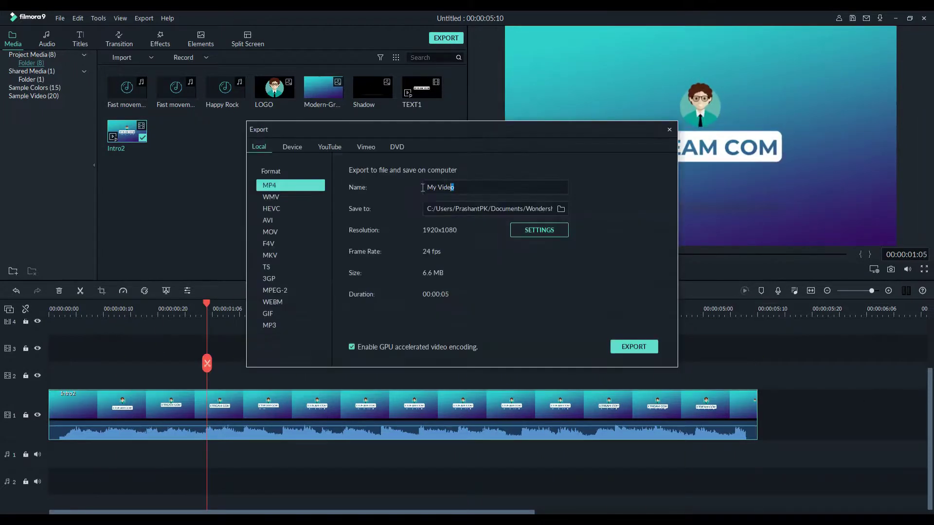
text(IntroF)
click(627, 347)
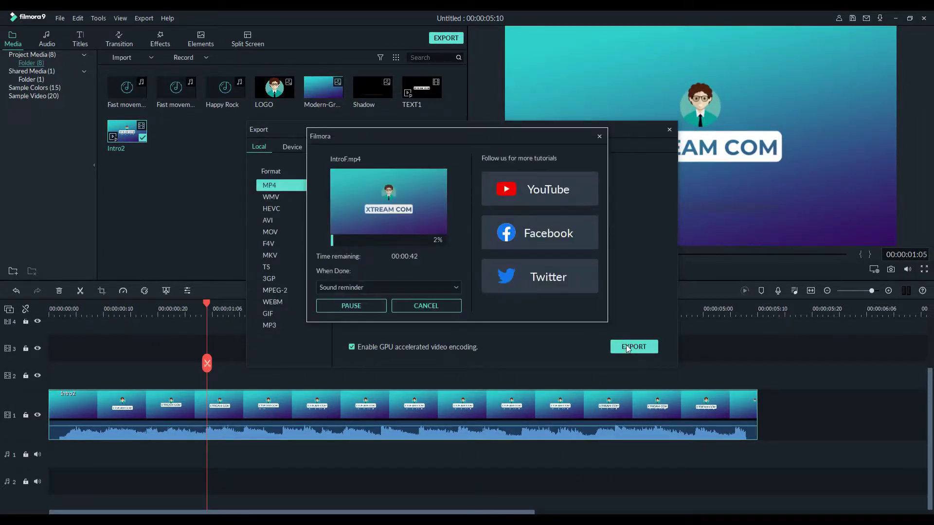